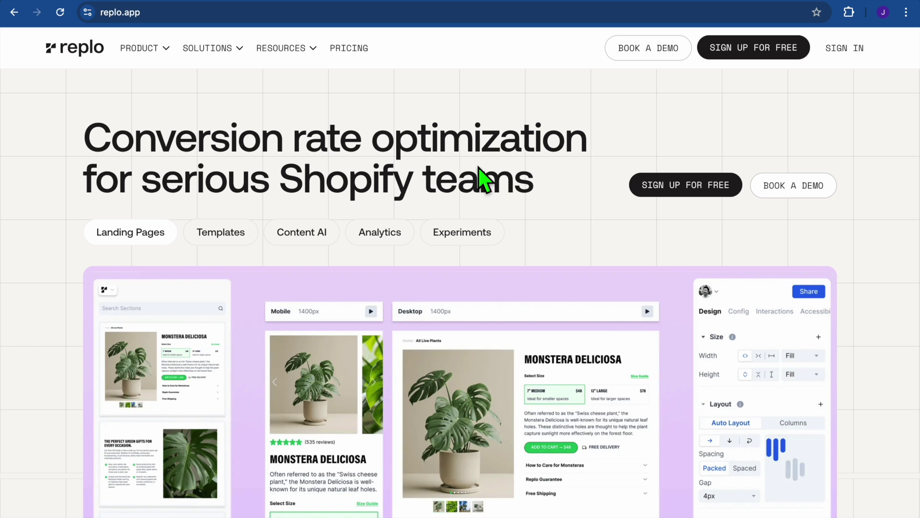
# - Scroll down the replo.app homepage and back up to the top
pyautogui.scroll(-3, 481, 178)
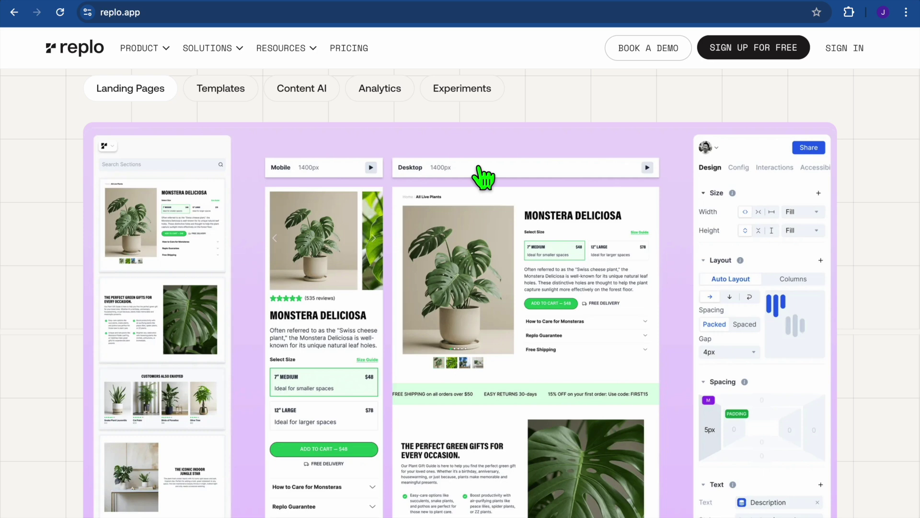
pyautogui.scroll(3, 480, 168)
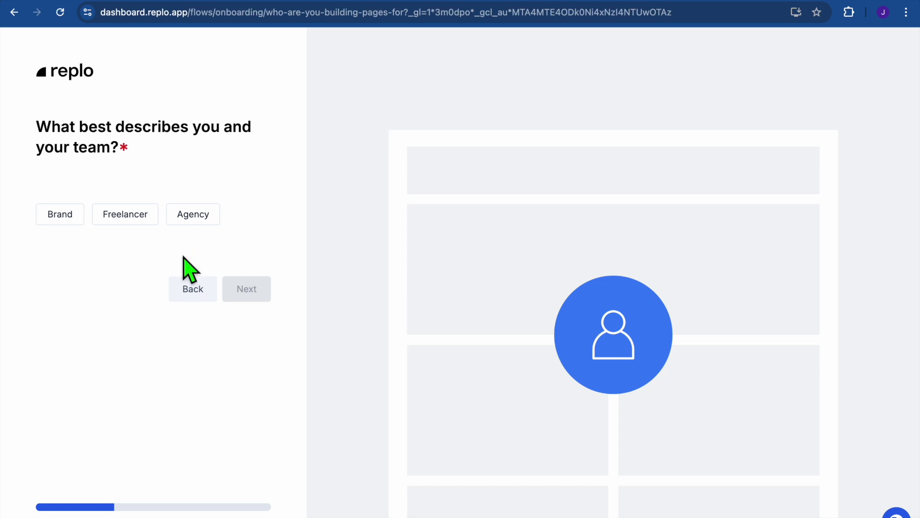
# - Describe yourself as a Freelancer with $0 - $500k yearly revenue
pyautogui.click(67, 218)
pyautogui.click(103, 216)
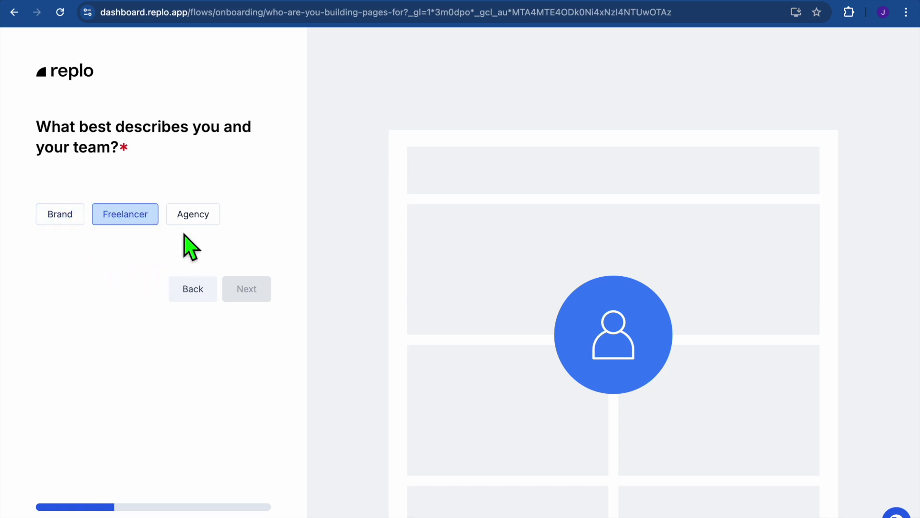
pyautogui.click(114, 220)
pyautogui.click(259, 298)
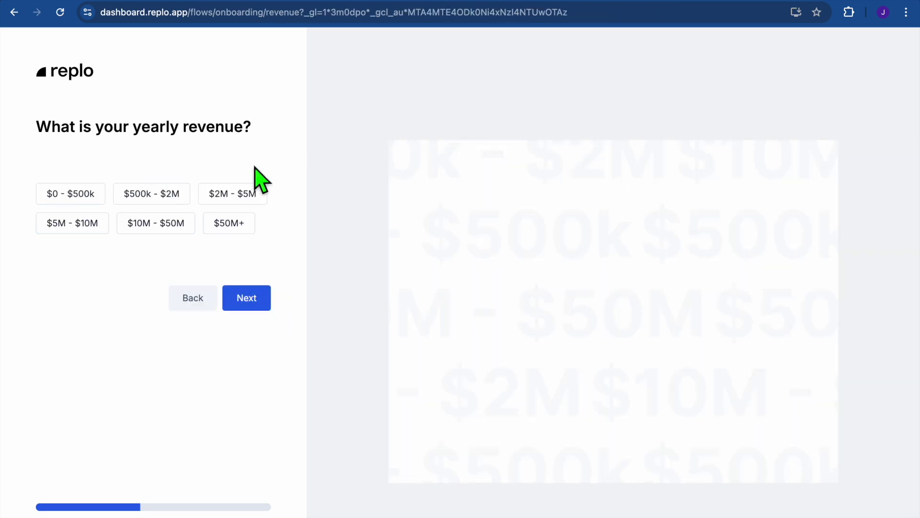
pyautogui.click(70, 193)
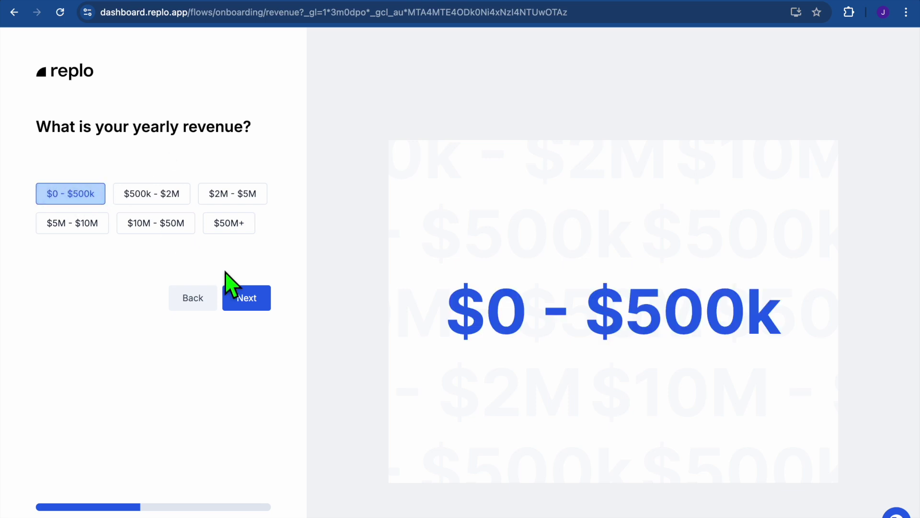
pyautogui.click(242, 300)
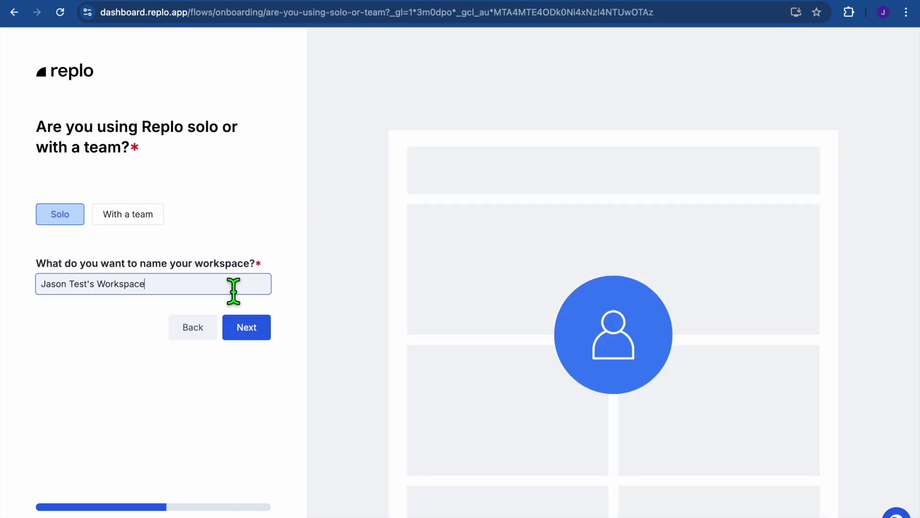
# - Keep solo use and the workspace name, and choose Build as the goal
pyautogui.click(247, 328)
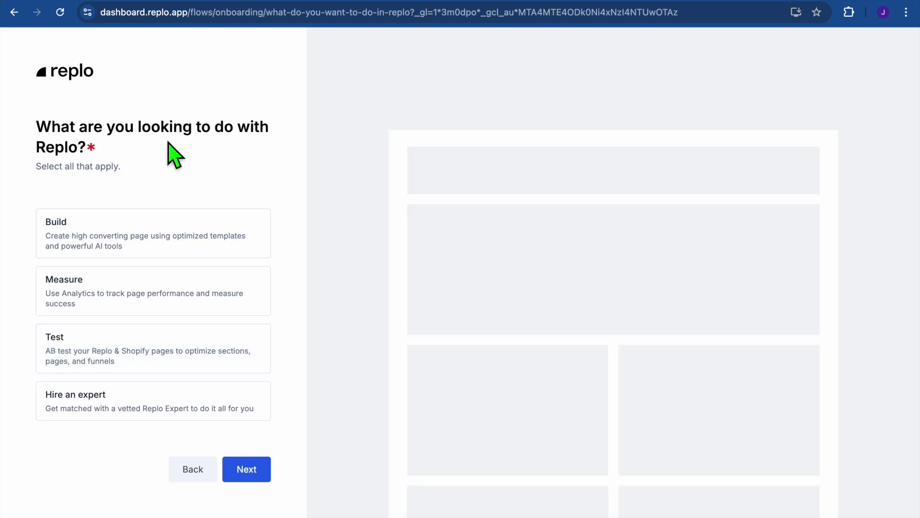
pyautogui.click(236, 252)
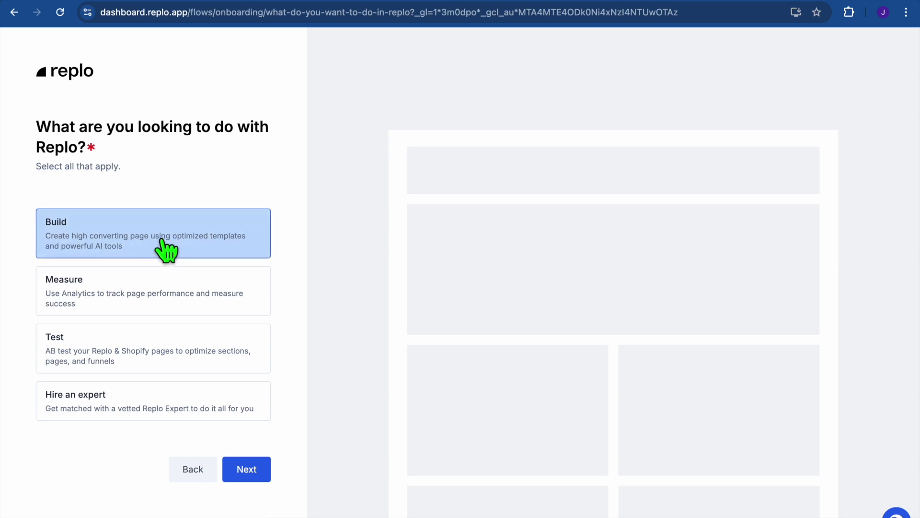
pyautogui.click(189, 239)
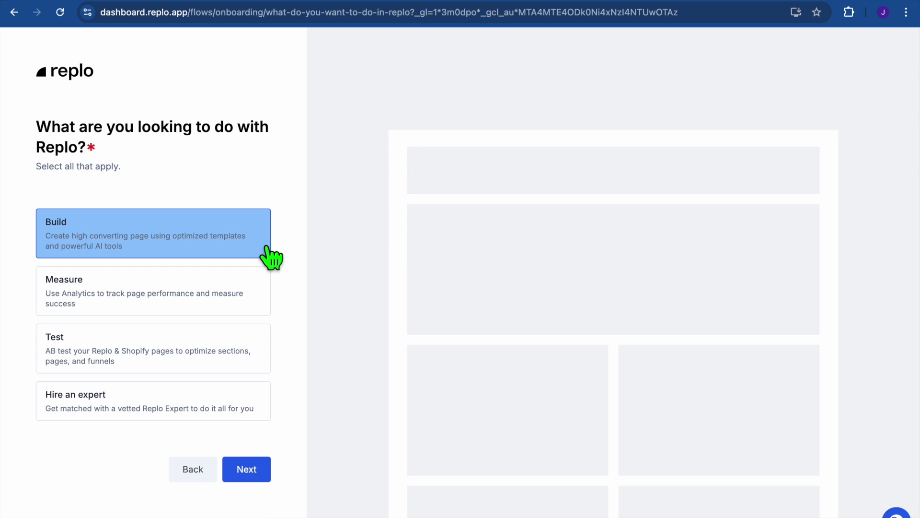
pyautogui.click(259, 470)
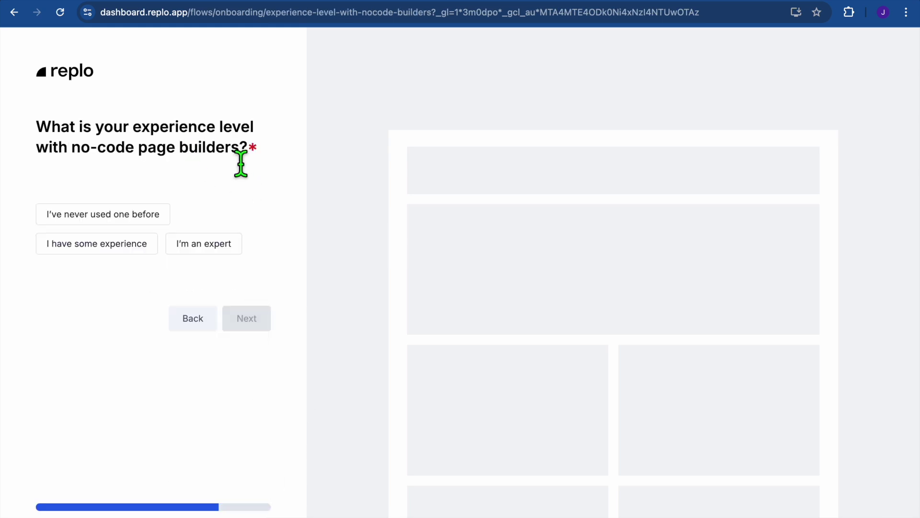
# - Answer 'I have some experience' and pick Pets as the industry
pyautogui.click(129, 214)
pyautogui.click(128, 256)
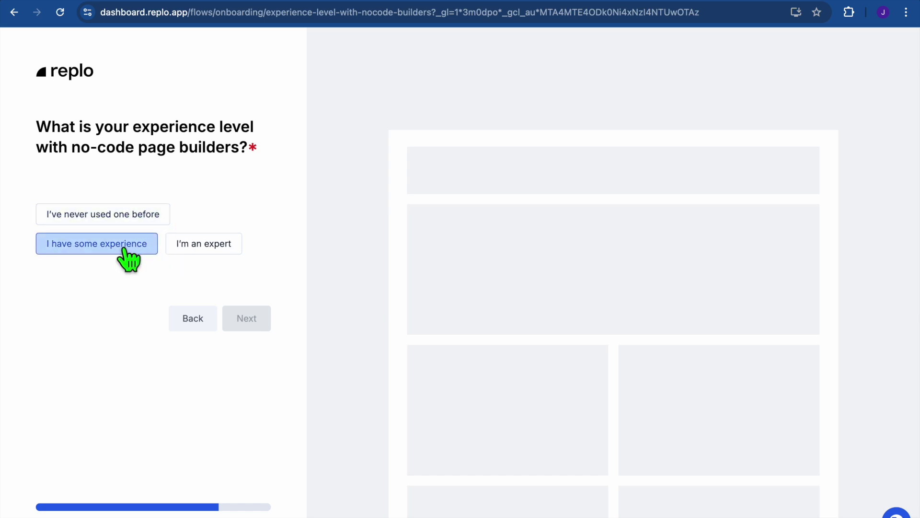
pyautogui.click(262, 320)
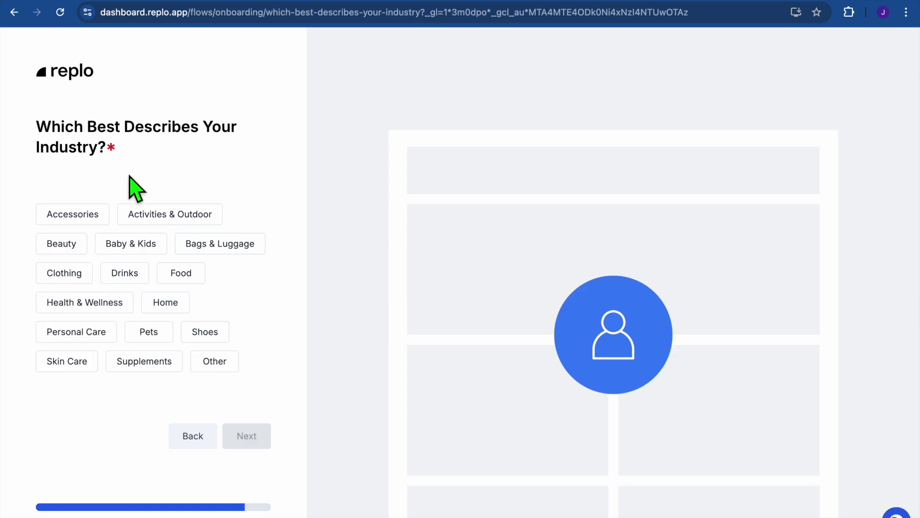
pyautogui.click(144, 214)
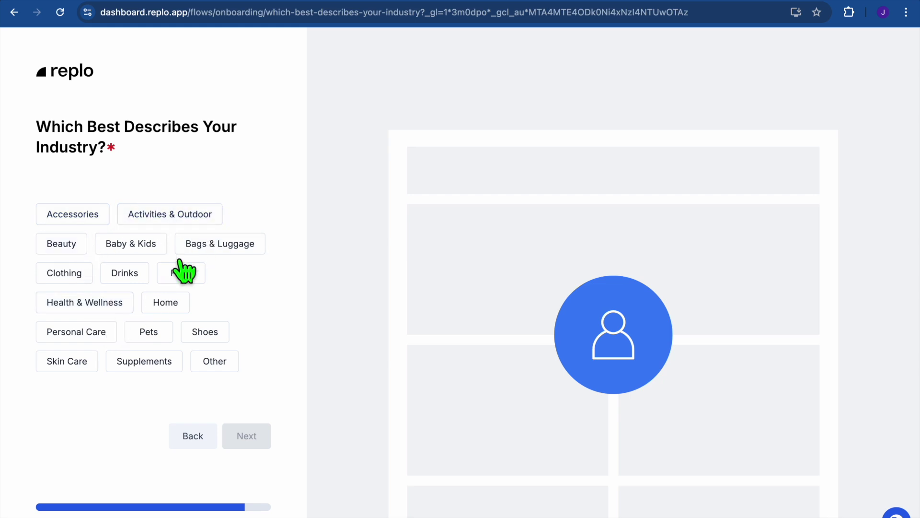
pyautogui.click(112, 308)
pyautogui.click(200, 335)
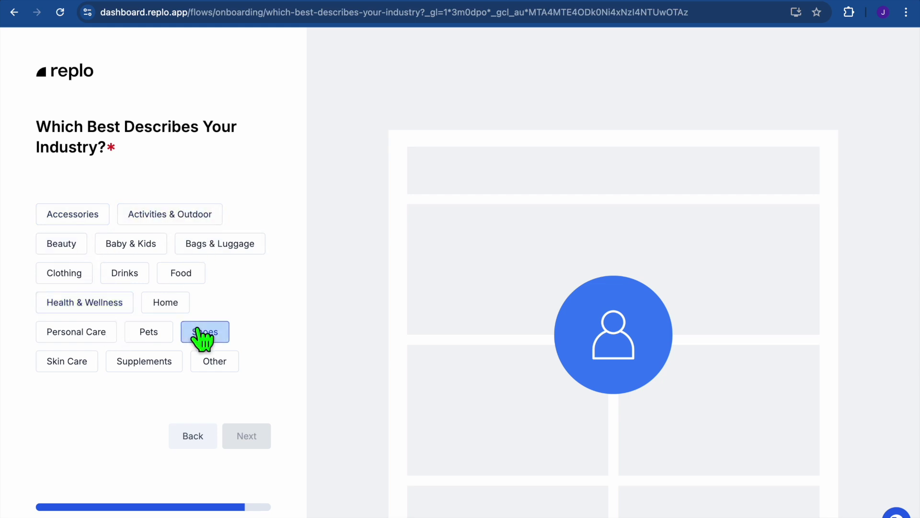
pyautogui.click(152, 337)
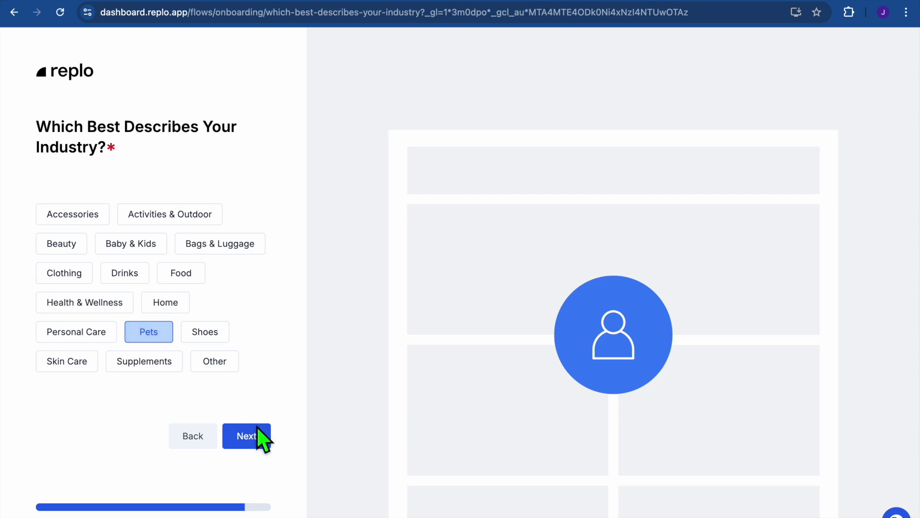
# - Create the project from the Walk Kit landing page template
pyautogui.click(261, 442)
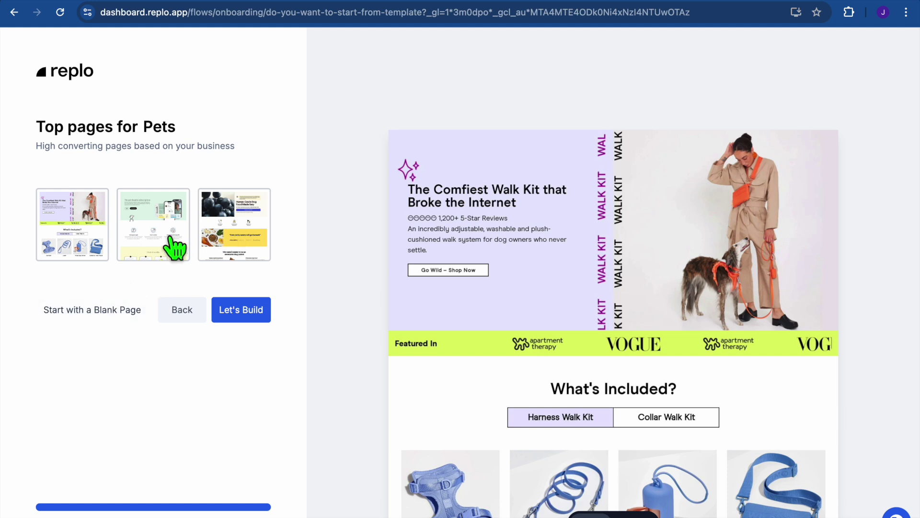
pyautogui.click(81, 234)
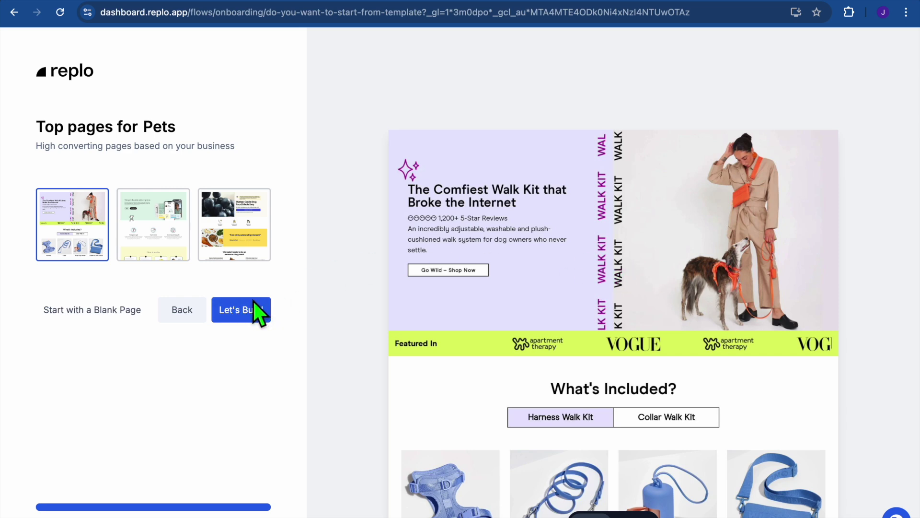
pyautogui.click(240, 312)
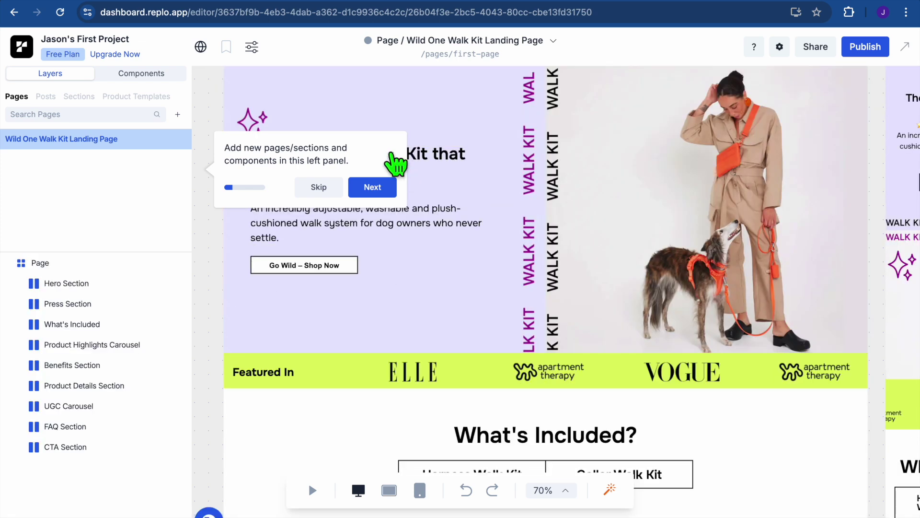
# - Dismiss the getting-started tip and scroll to the Desktop frame's Hero Section
pyautogui.click(392, 154)
pyautogui.scroll(-8, 454, 281)
pyautogui.scroll(3, 455, 287)
pyautogui.scroll(10, 455, 297)
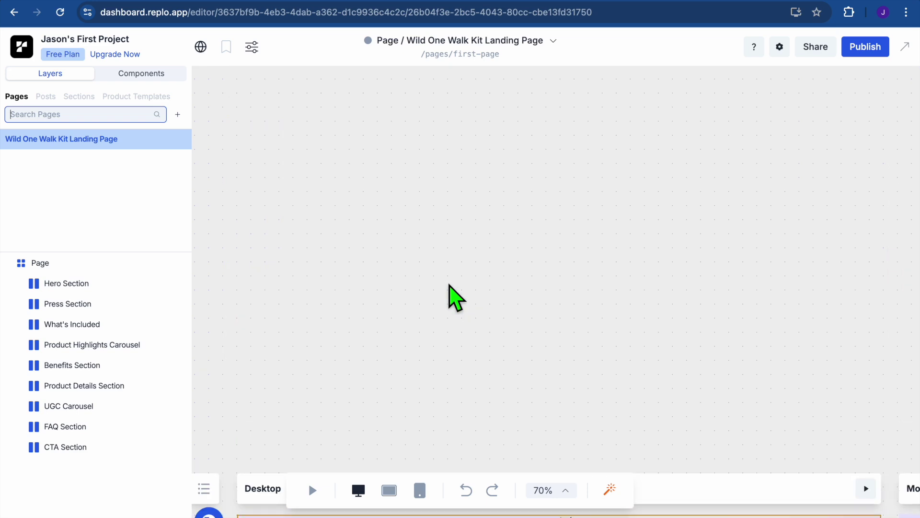
pyautogui.scroll(-5, 456, 297)
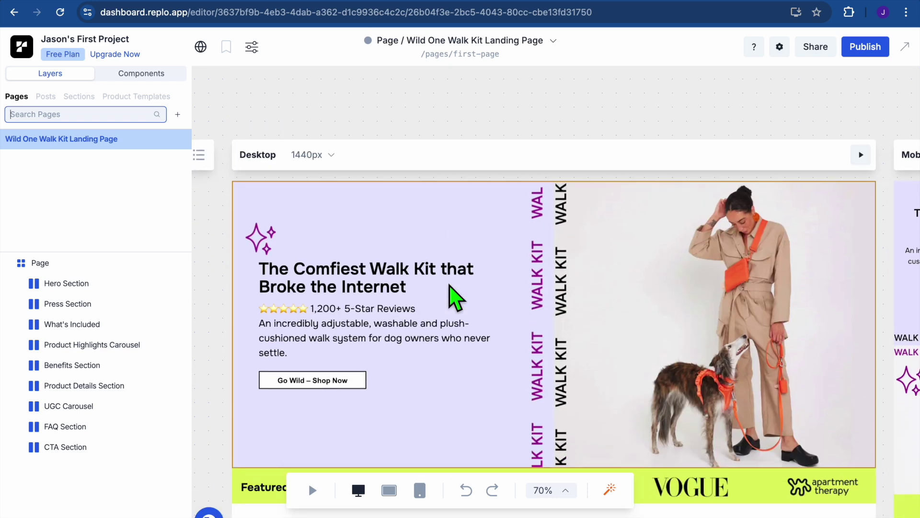
pyautogui.scroll(-2, 451, 286)
pyautogui.scroll(9, 451, 286)
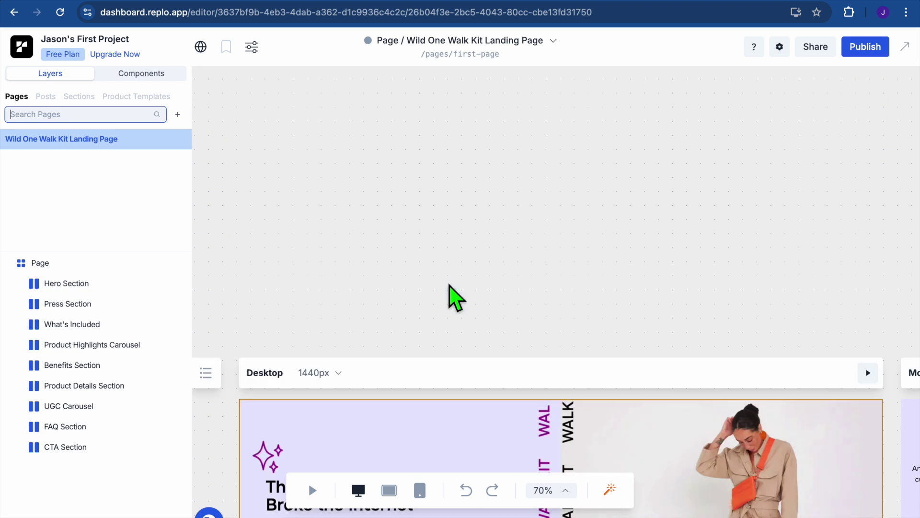
pyautogui.scroll(-5, 451, 287)
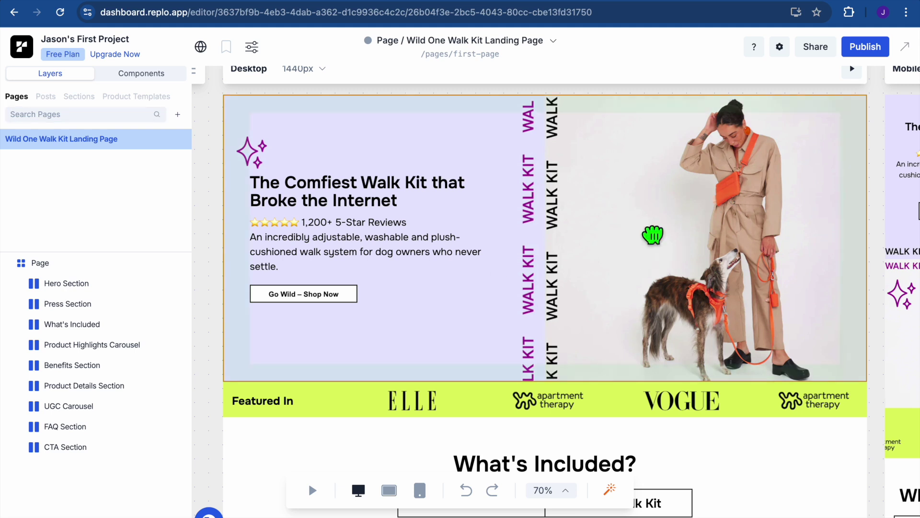
# - Select the Hero Content container and check its text colour setting
pyautogui.click(652, 234)
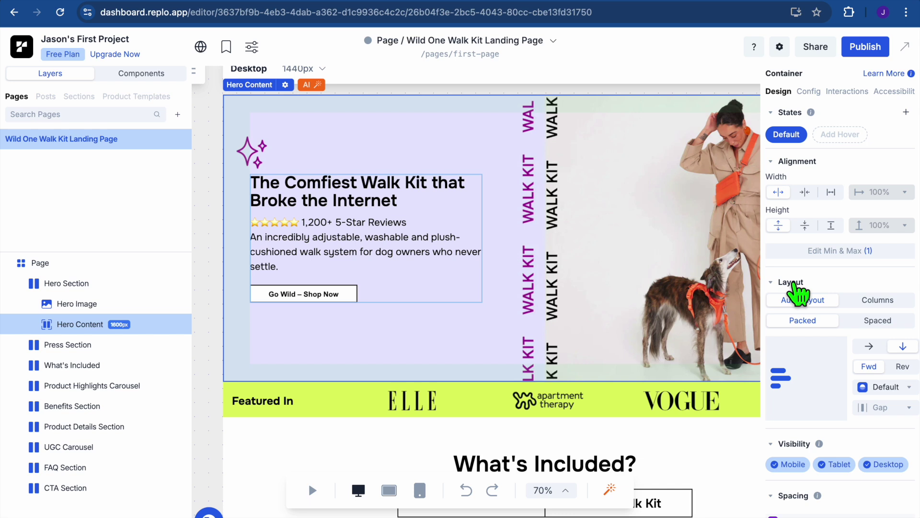
pyautogui.scroll(-8, 800, 294)
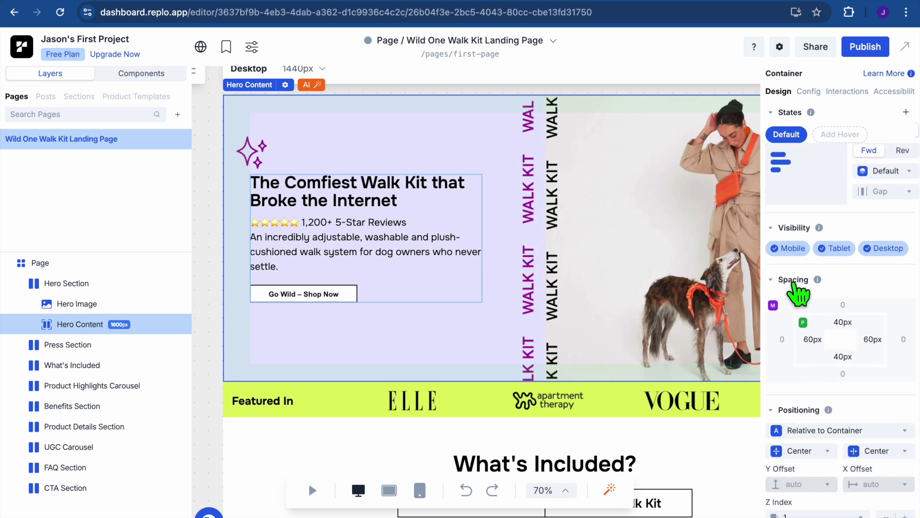
pyautogui.scroll(-1, 800, 293)
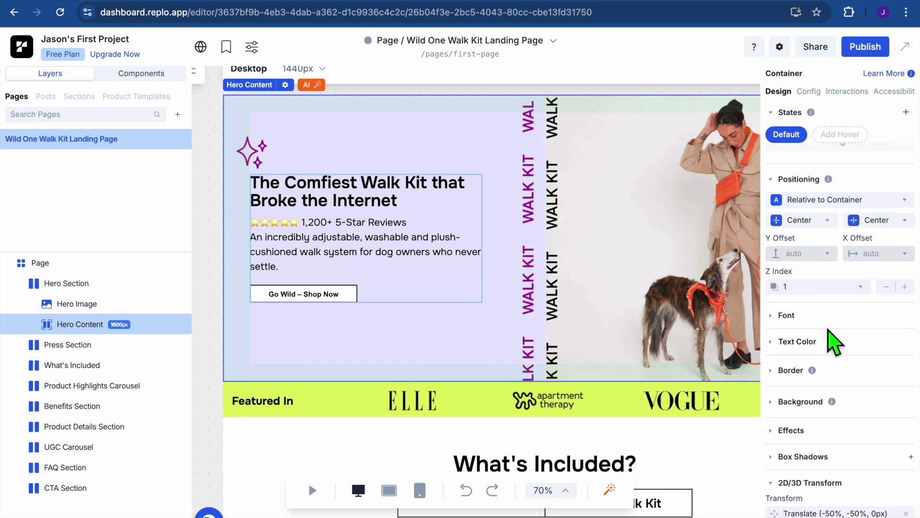
pyautogui.click(812, 343)
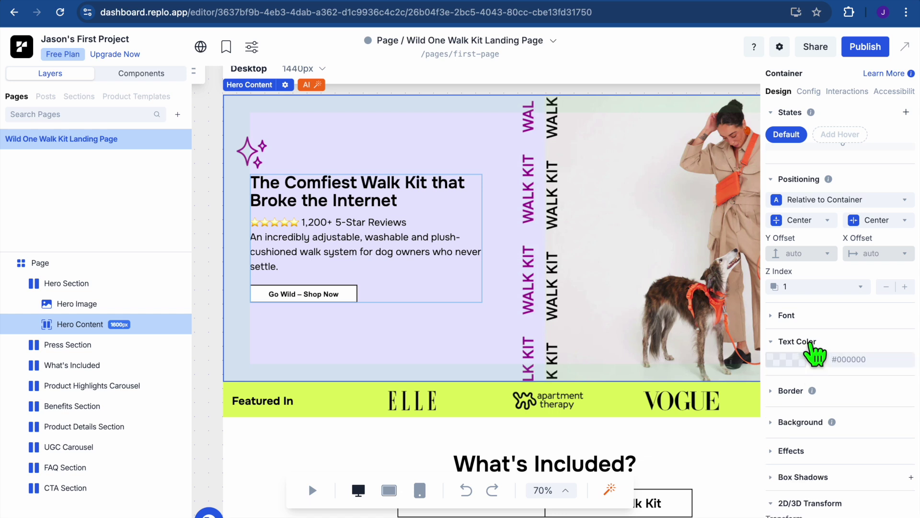
pyautogui.click(813, 344)
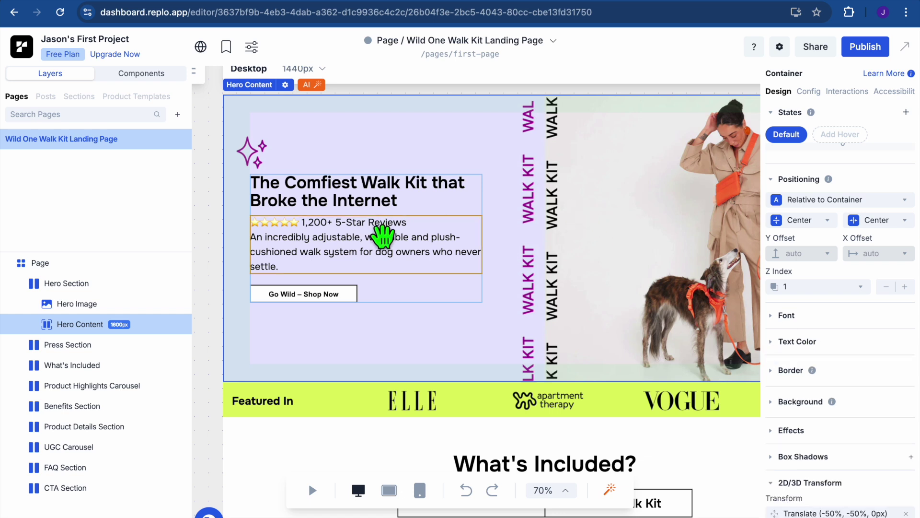
# - Inspect the reviews text, description wording and 'The Comfiest Walk Kit' headline, then reselect Hero Content
pyautogui.click(384, 247)
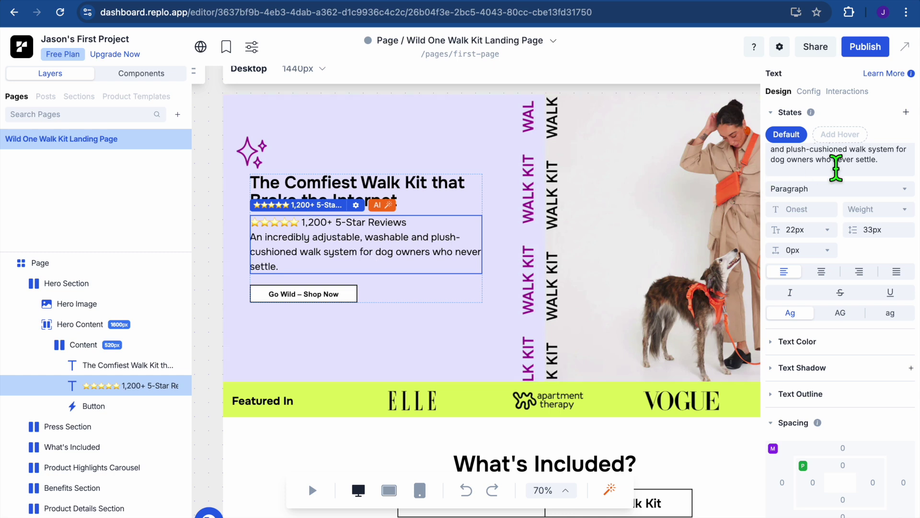
pyautogui.click(837, 168)
pyautogui.moveTo(833, 205); pyautogui.dragTo(871, 233)
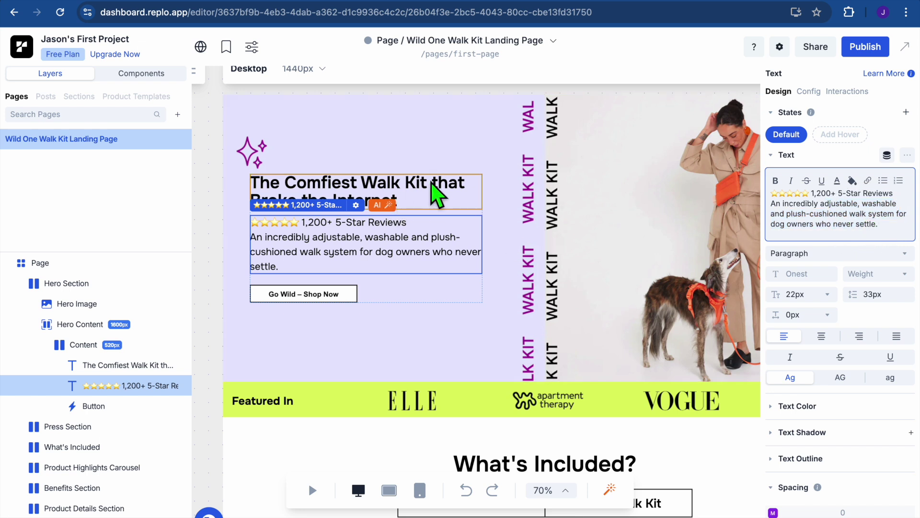
pyautogui.click(448, 199)
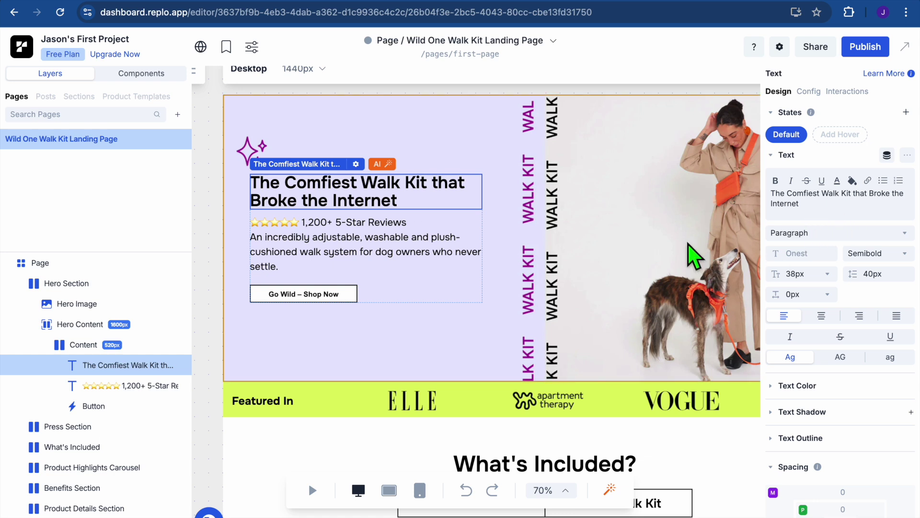
pyautogui.click(667, 228)
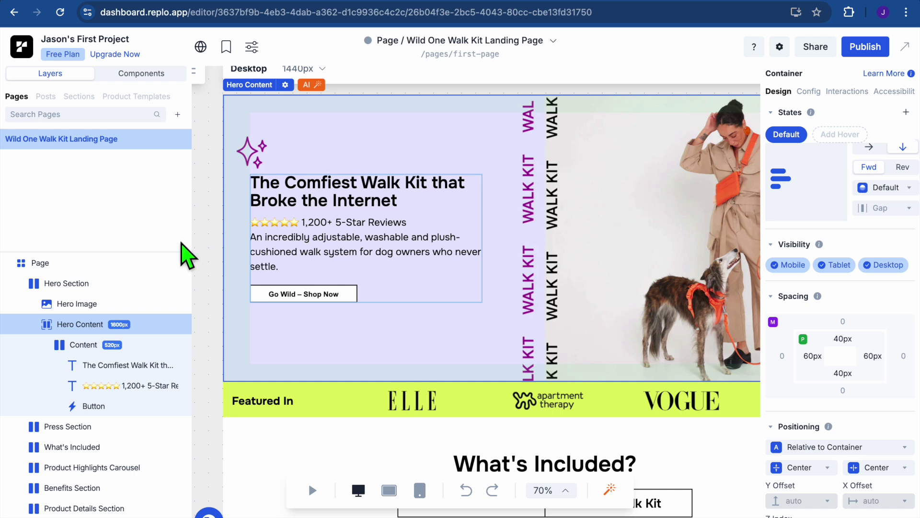
# - Review the Hero Image settings and Hero Content padding, then scroll to What's Included
pyautogui.click(123, 308)
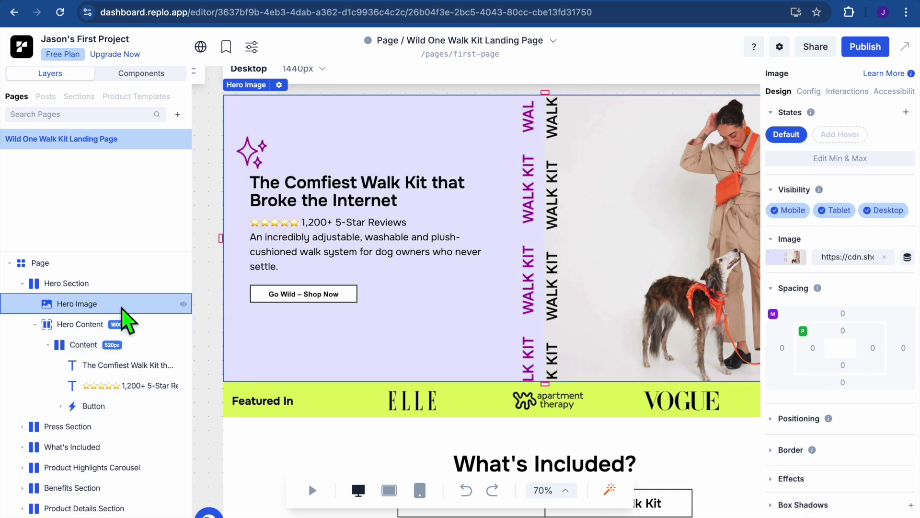
pyautogui.click(789, 257)
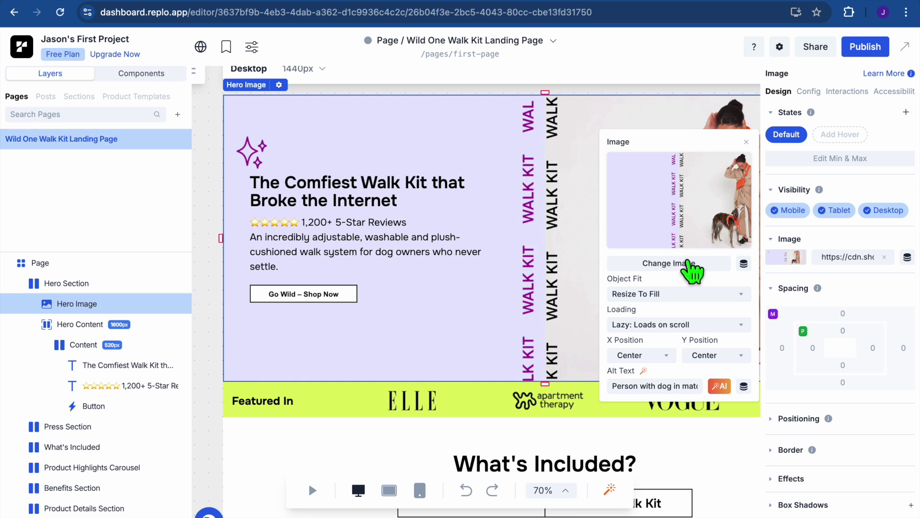
pyautogui.click(489, 323)
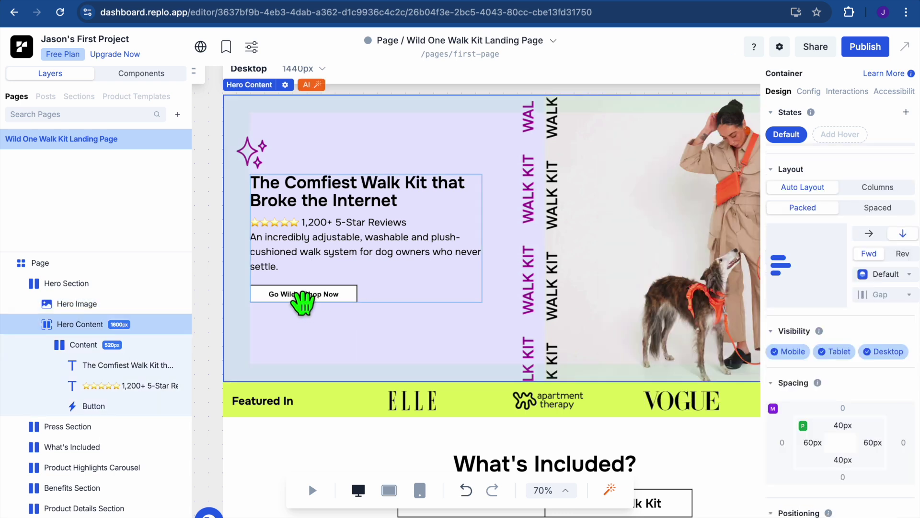
pyautogui.scroll(-4, 807, 345)
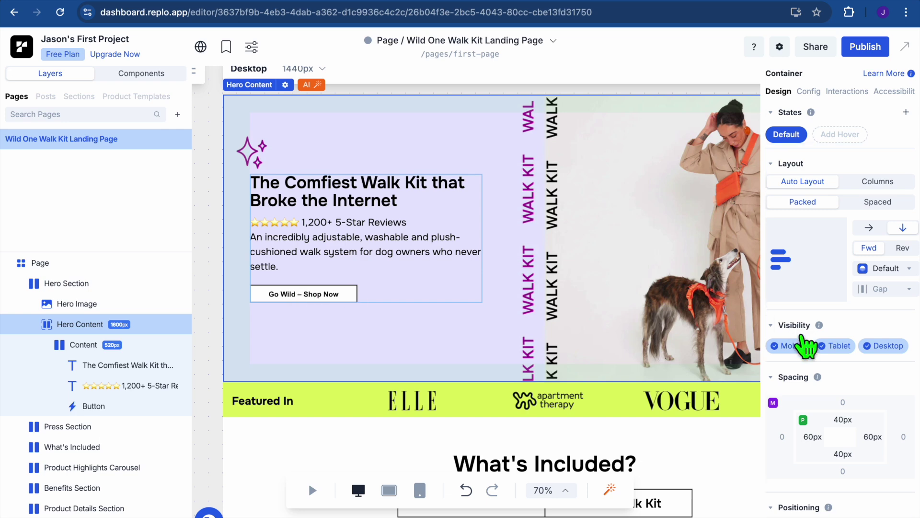
pyautogui.scroll(-2, 807, 345)
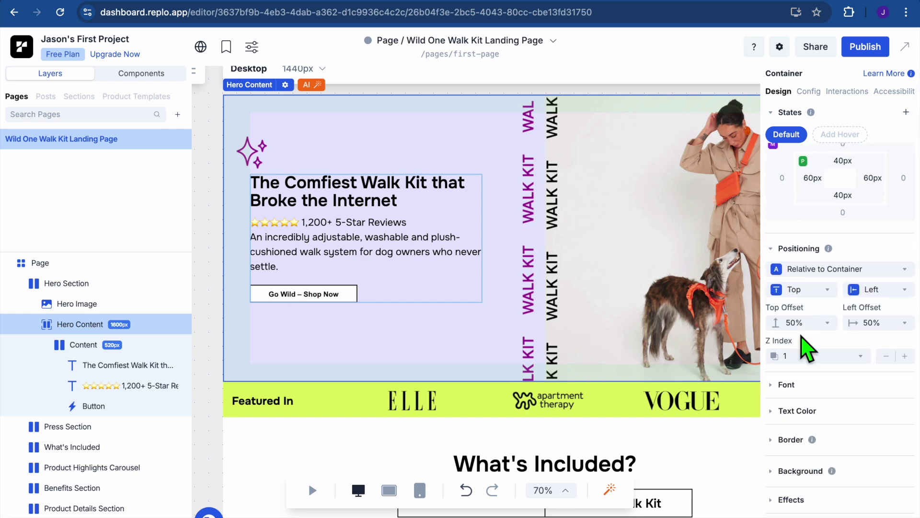
pyautogui.scroll(8, 806, 347)
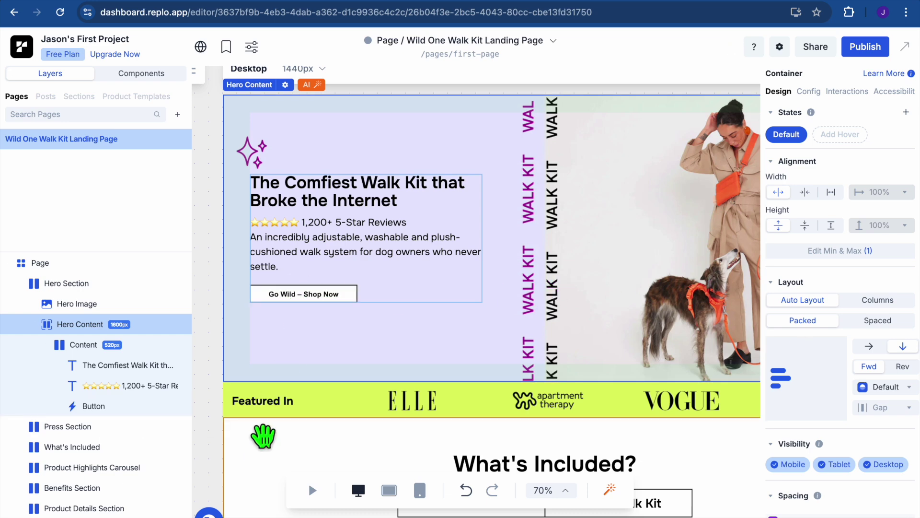
pyautogui.scroll(-5, 263, 436)
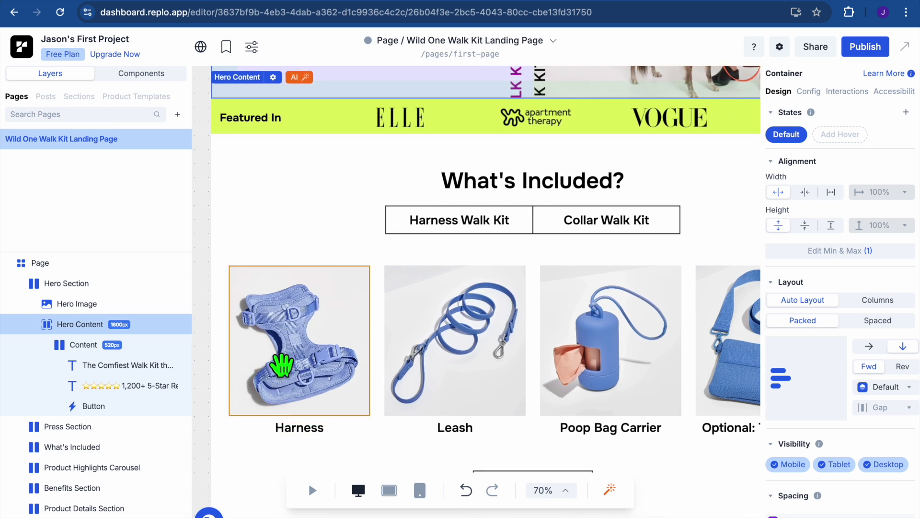
# - Clear the harness image URL in the first What's Included card, leaving an empty placeholder
pyautogui.click(283, 367)
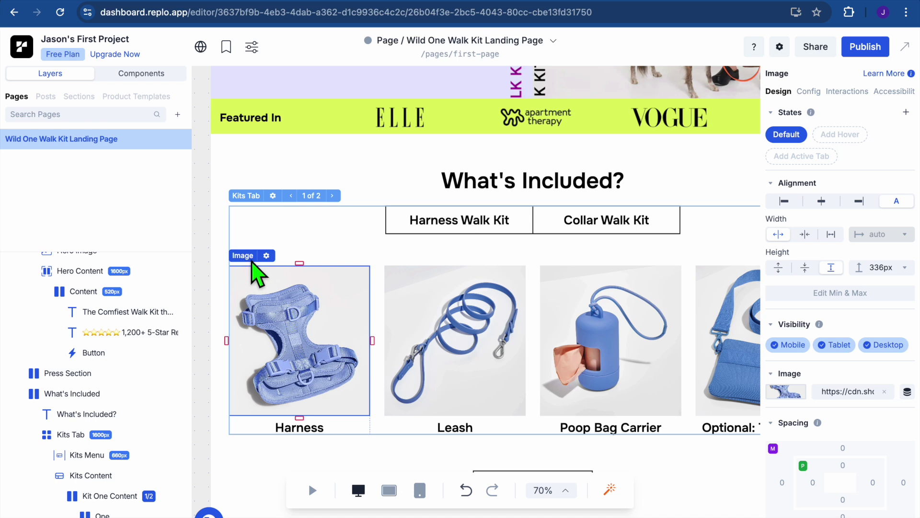
pyautogui.click(266, 257)
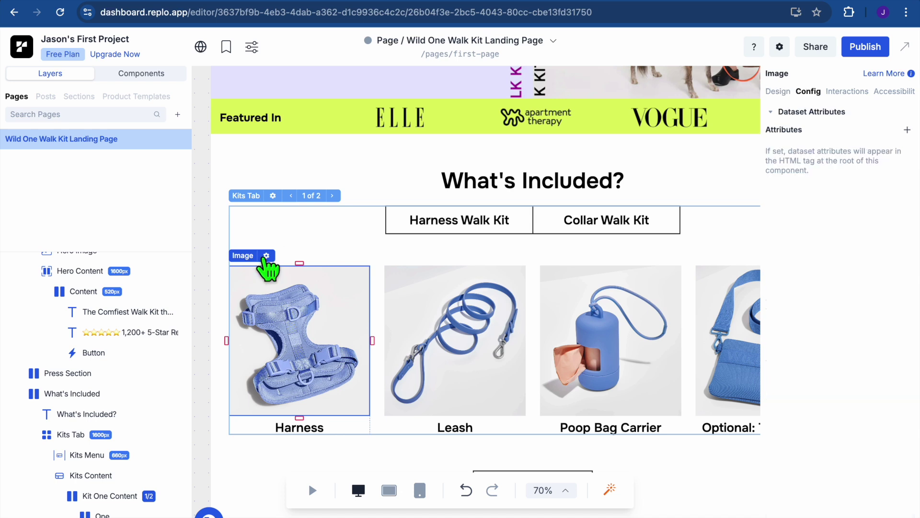
pyautogui.click(785, 94)
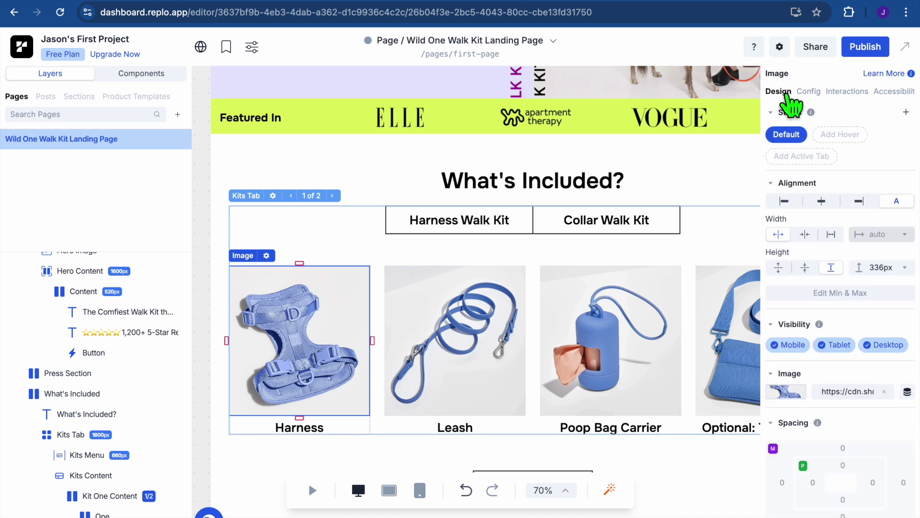
pyautogui.click(785, 391)
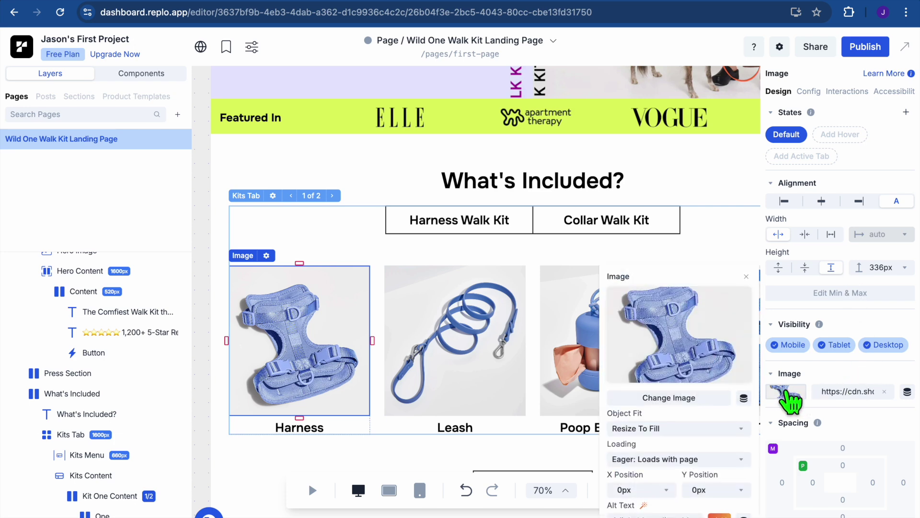
pyautogui.doubleClick(846, 392)
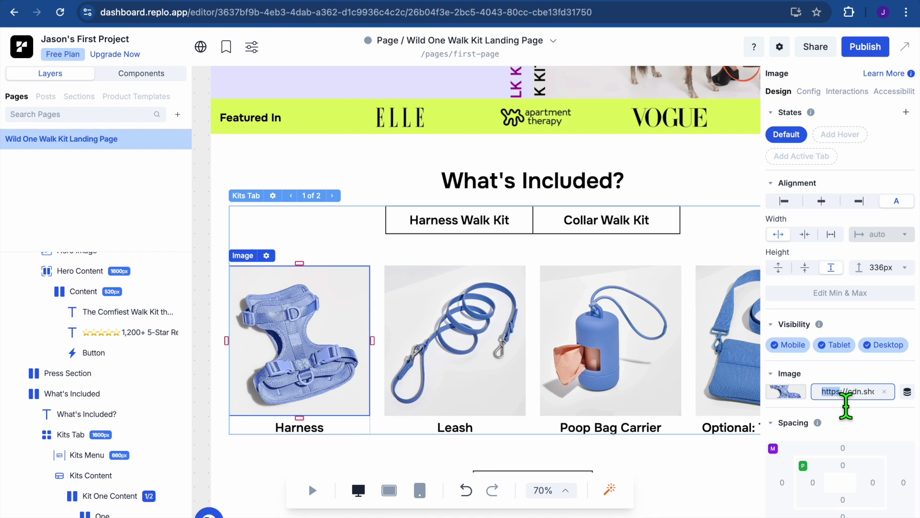
pyautogui.click(885, 392)
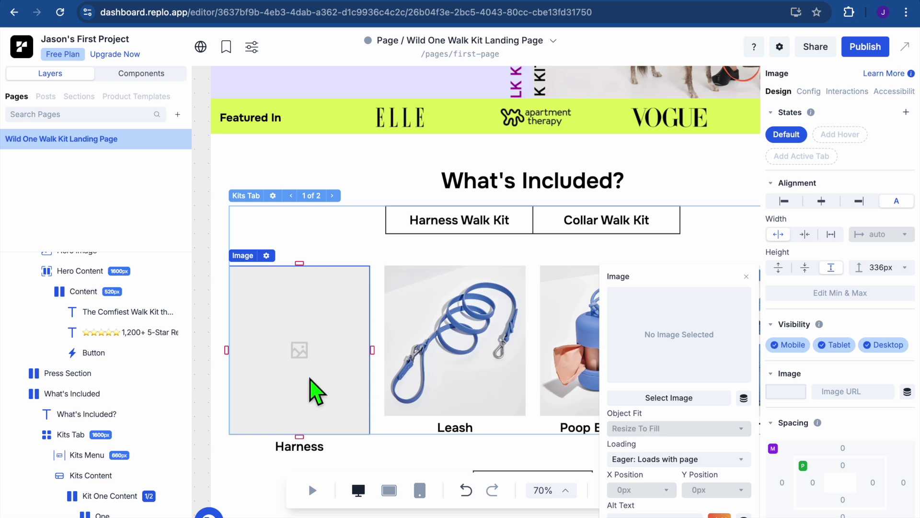
pyautogui.click(225, 242)
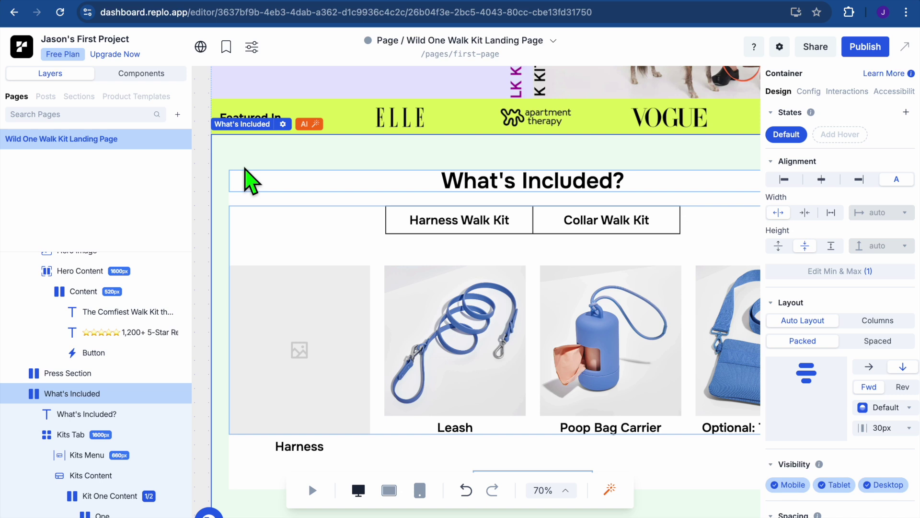
pyautogui.click(251, 48)
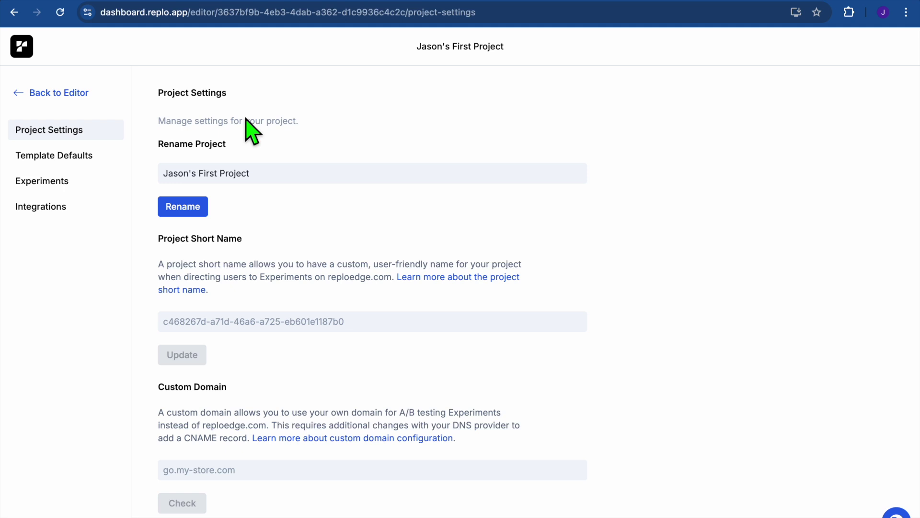
# - Under Integrations, choose '+ Add a new Shopify Store' and start the Shopify integration
pyautogui.click(52, 211)
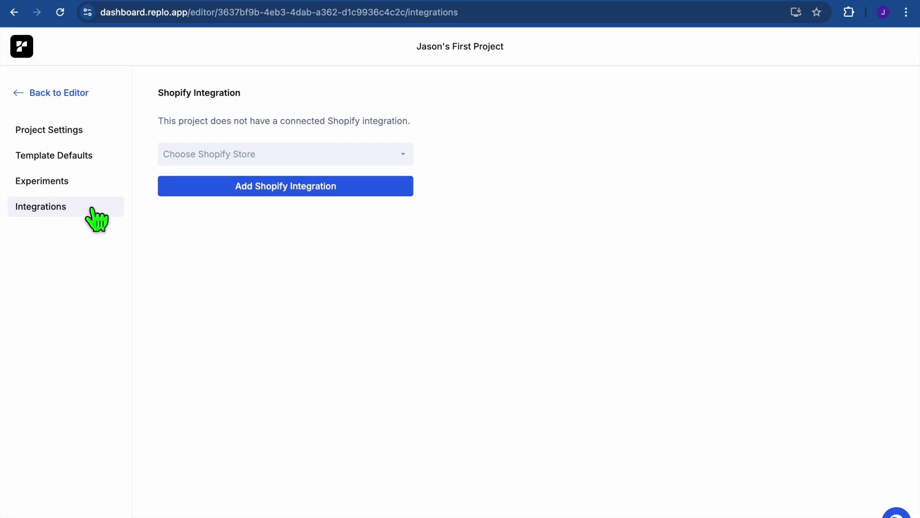
pyautogui.click(226, 157)
pyautogui.click(222, 178)
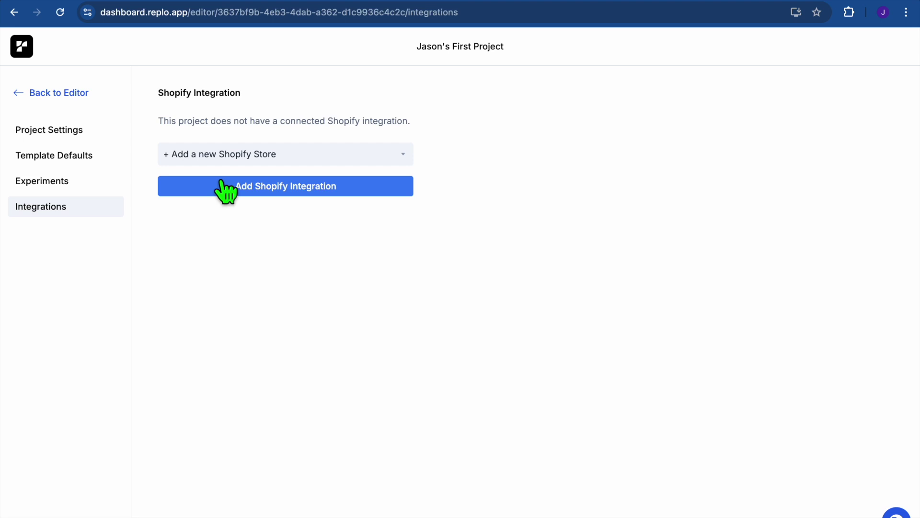
pyautogui.click(243, 190)
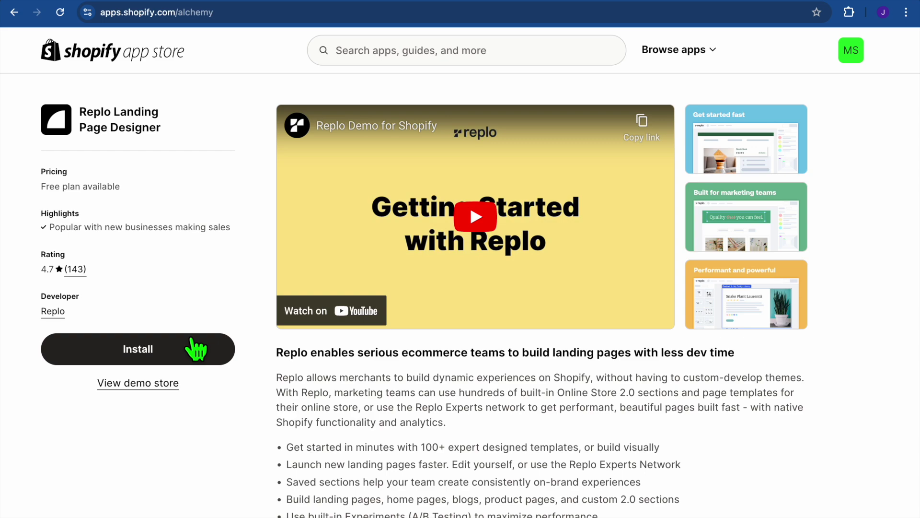
# - Install Replo Landing Page Designer from the App Store and approve its permissions
pyautogui.click(225, 355)
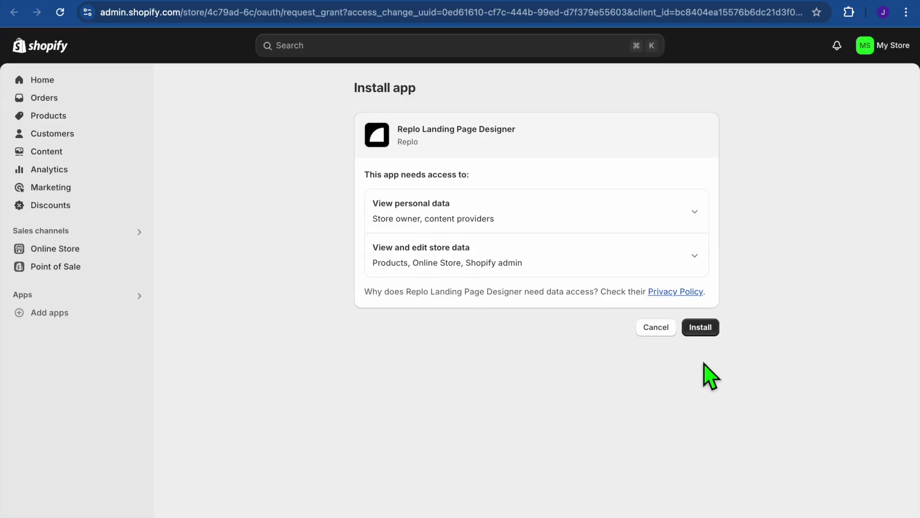
pyautogui.click(706, 330)
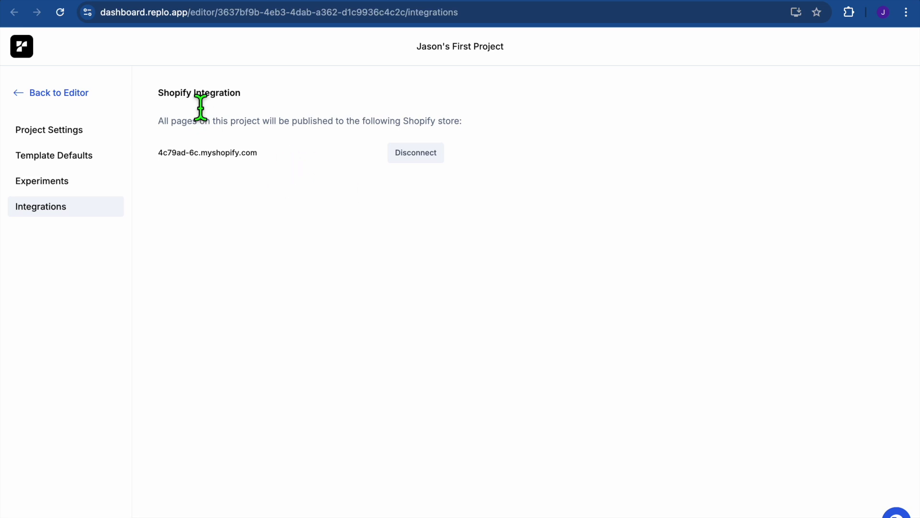
# - Go back to the Walk Kit editor, then switch to the Shopify admin tab
pyautogui.click(23, 93)
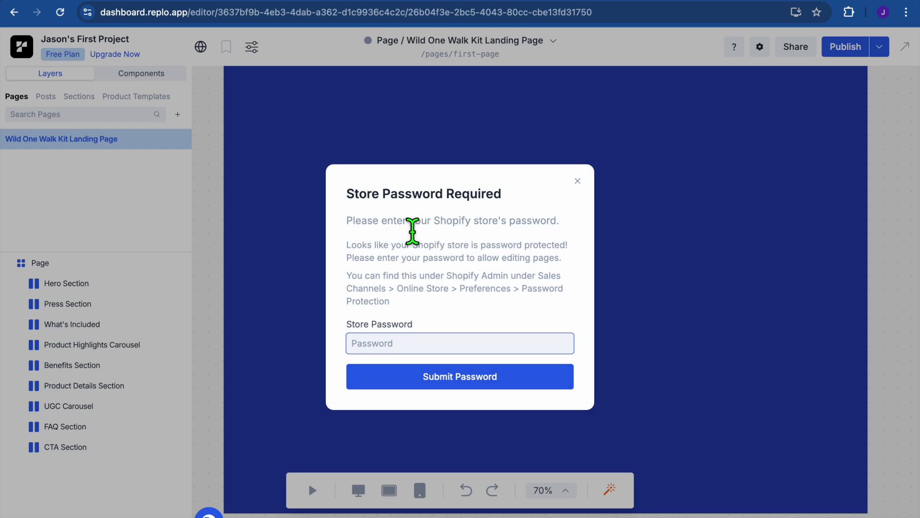
pyautogui.click(795, 2)
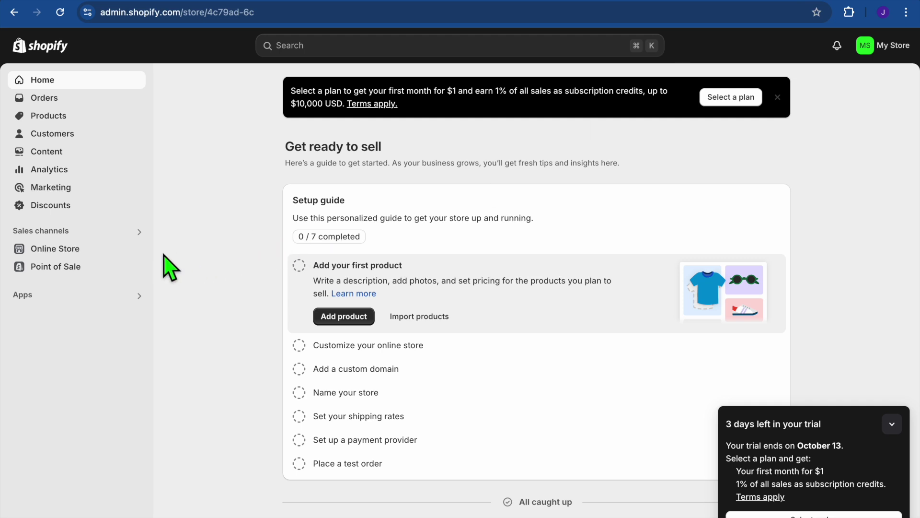
# - Go to Shopify's Online Store Preferences and scroll down to the password protection section
pyautogui.click(67, 254)
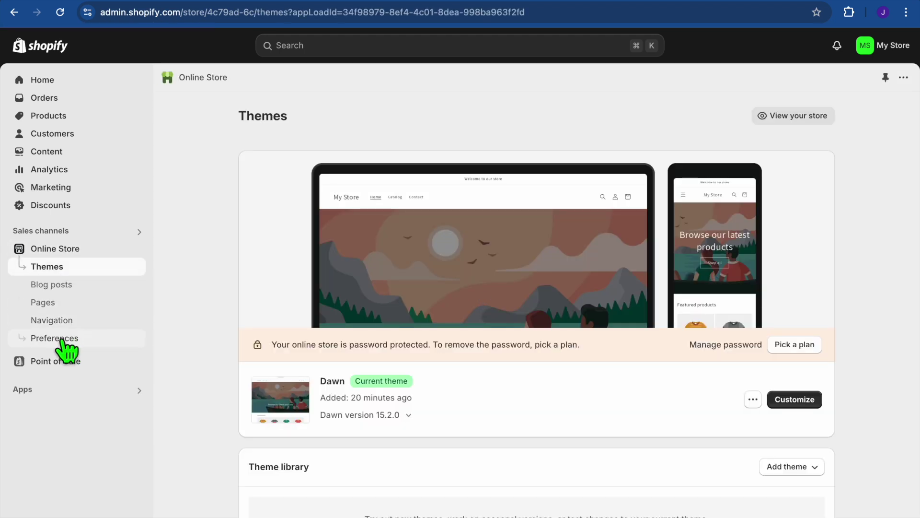
pyautogui.click(61, 340)
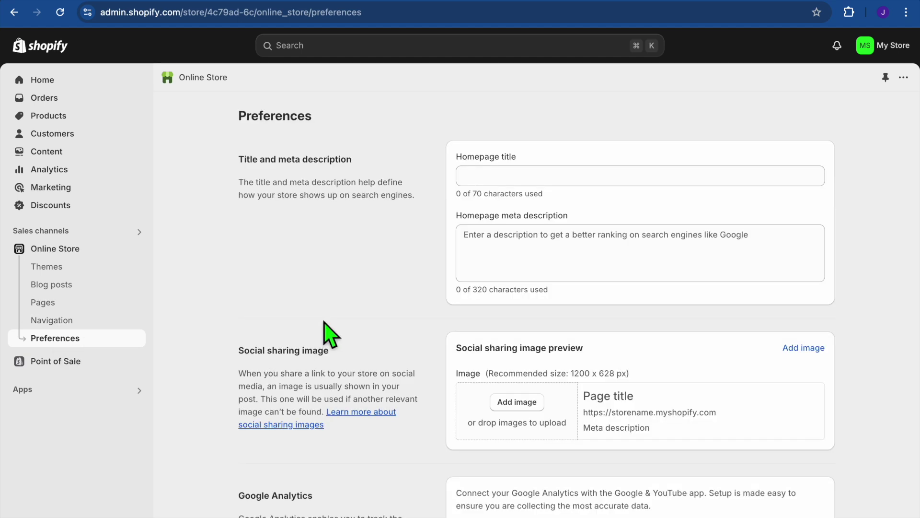
pyautogui.scroll(-10, 325, 323)
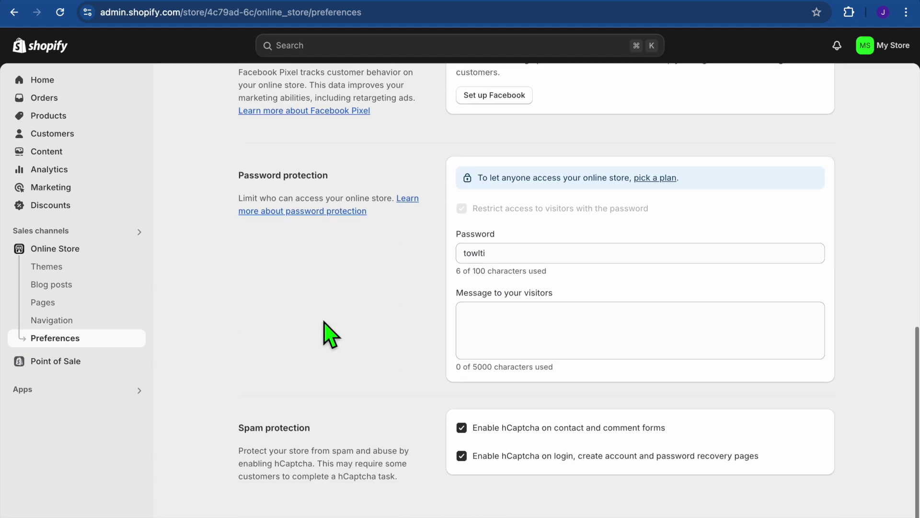
# - Copy the store password and bring up the paste option in Replo's Store Password field
pyautogui.moveTo(514, 256); pyautogui.dragTo(446, 257)
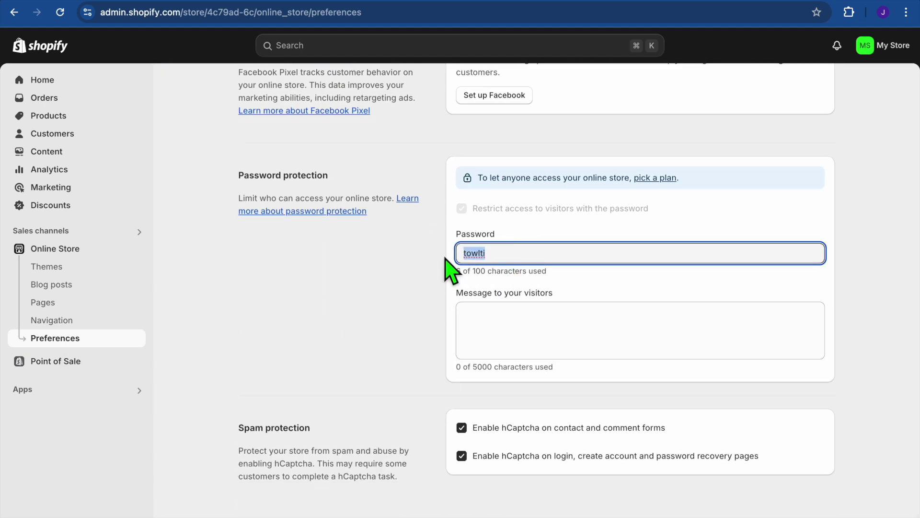
pyautogui.rightClick(472, 255)
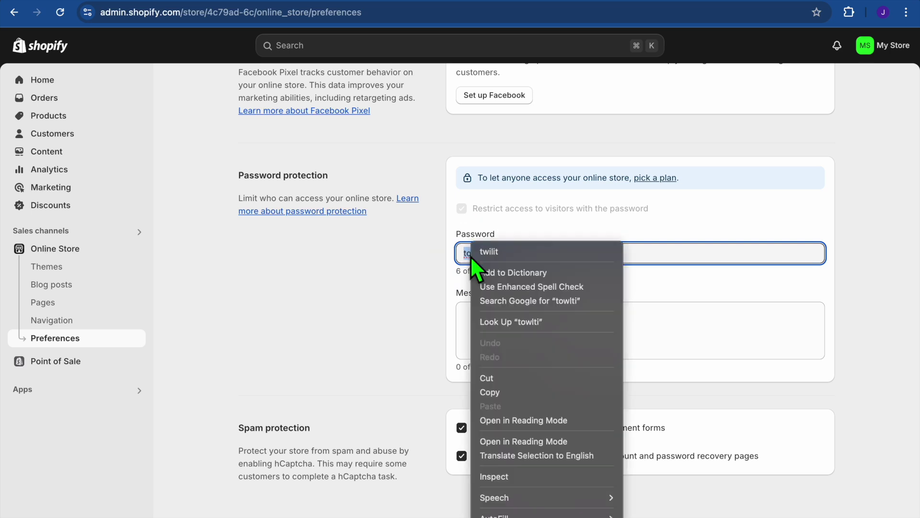
pyautogui.click(510, 392)
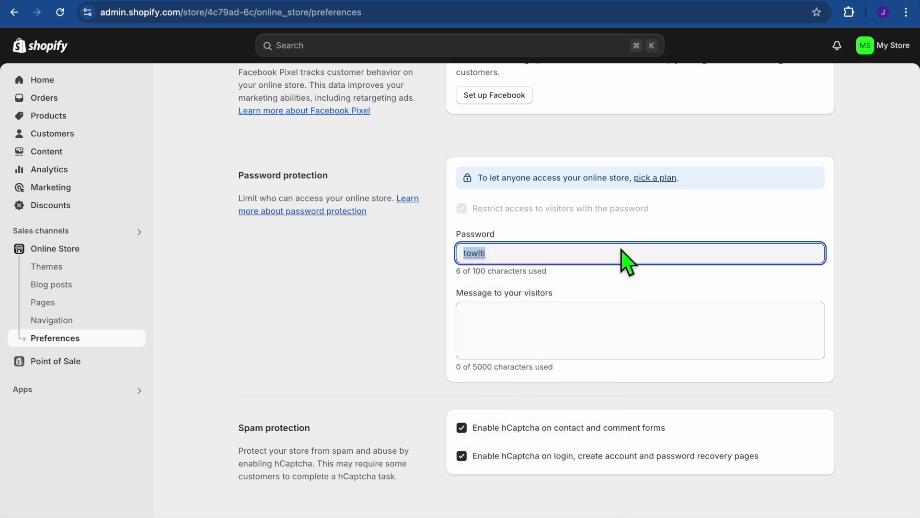
pyautogui.click(650, 9)
pyautogui.rightClick(447, 344)
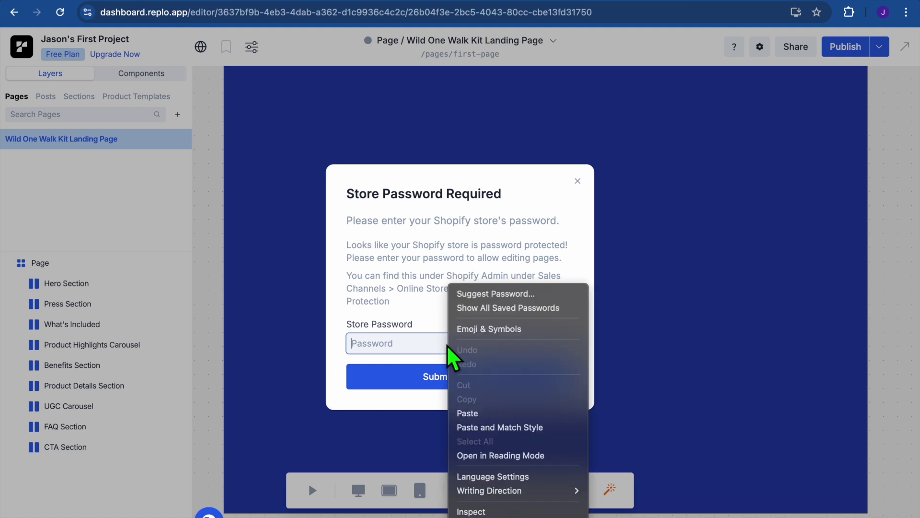
pyautogui.click(480, 417)
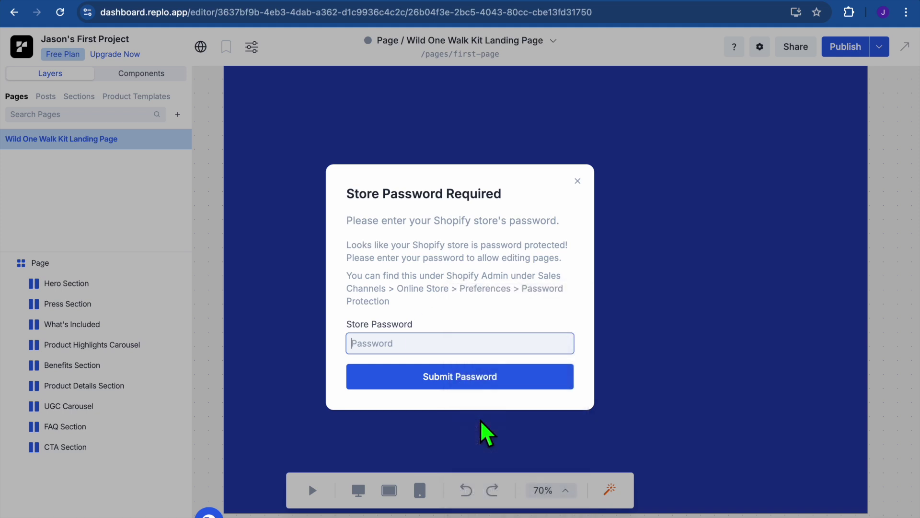
pyautogui.click(431, 391)
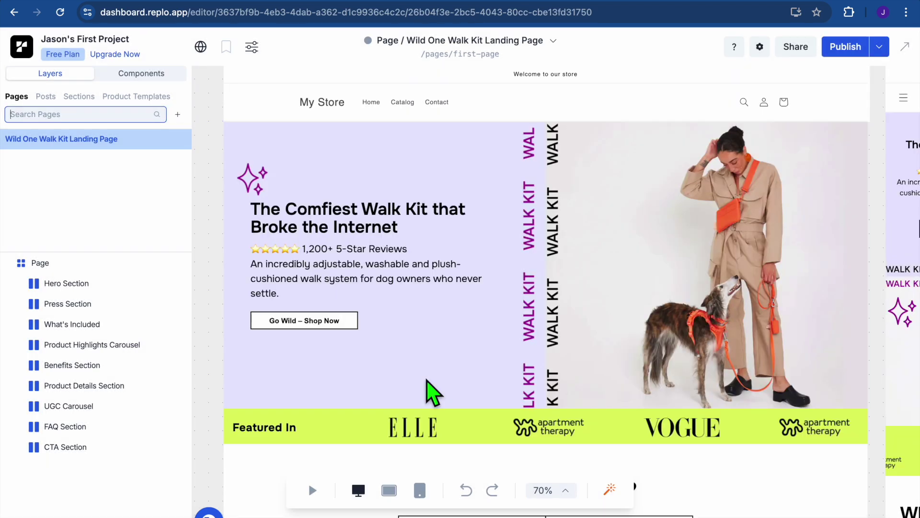
pyautogui.scroll(-10, 434, 393)
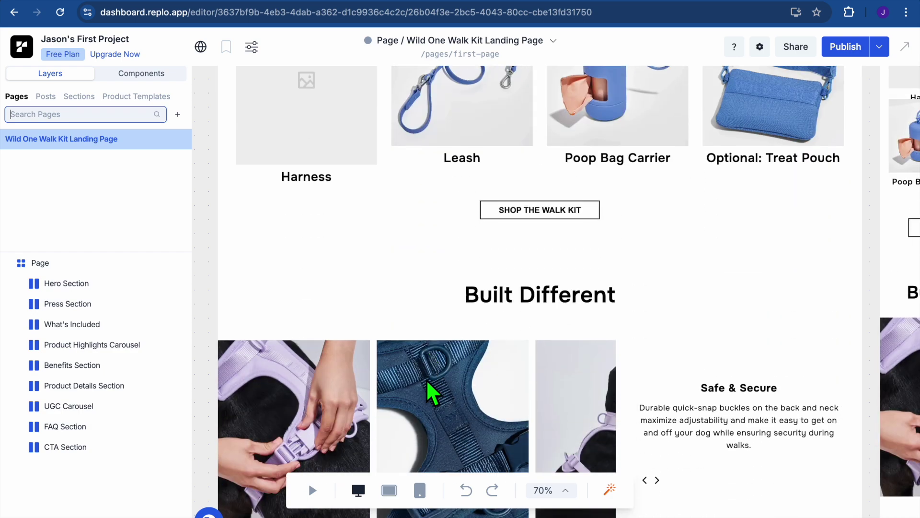
pyautogui.scroll(10, 434, 393)
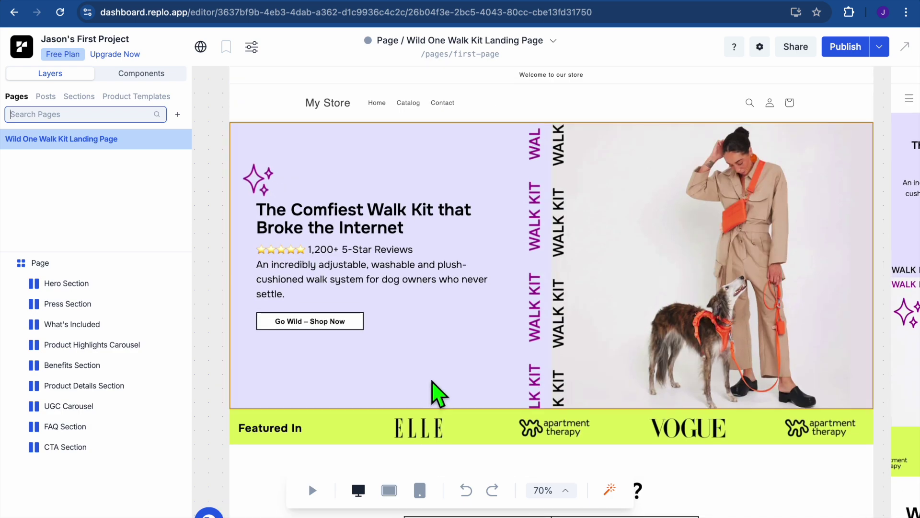
pyautogui.scroll(-5, 417, 338)
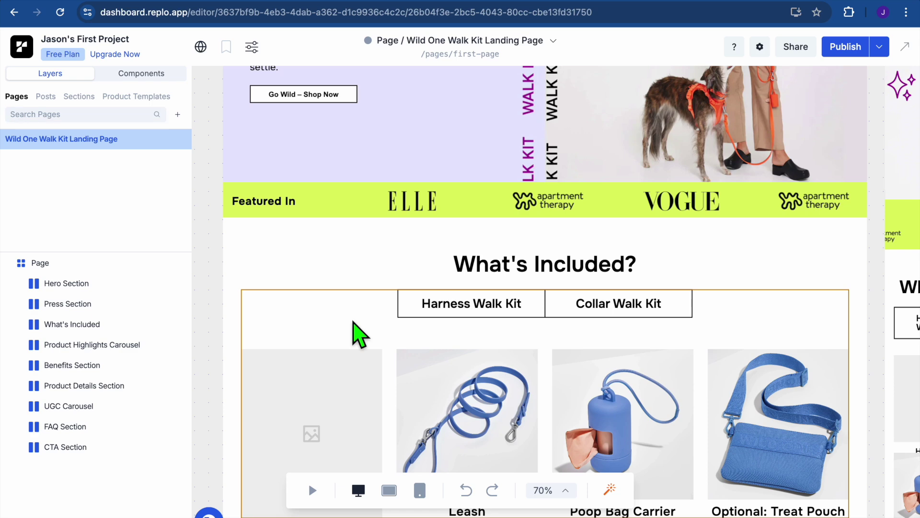
# - Inspect the kits tabs block under What's Included and the Leash product image
pyautogui.click(360, 334)
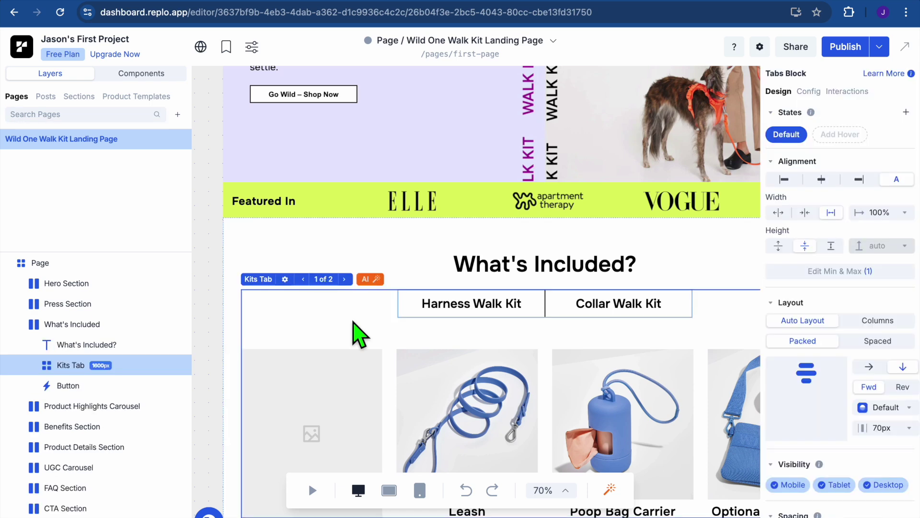
pyautogui.scroll(-5, 360, 334)
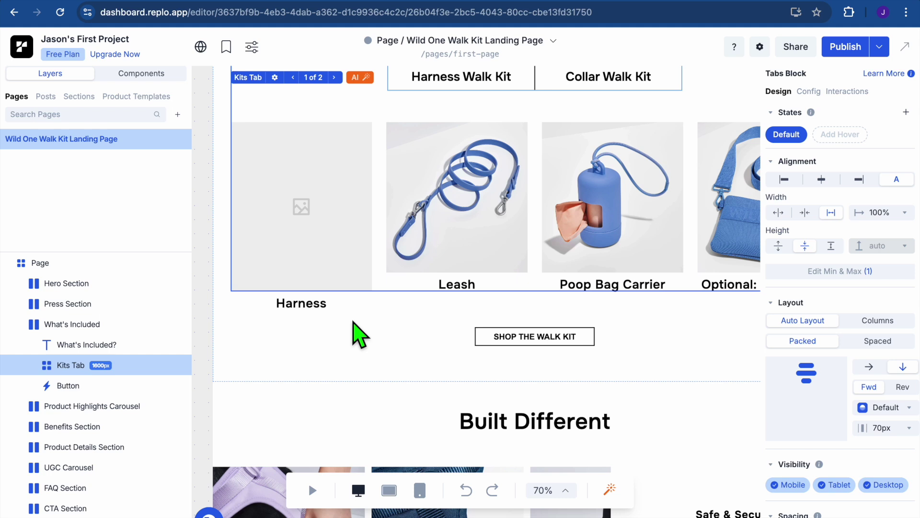
pyautogui.click(436, 222)
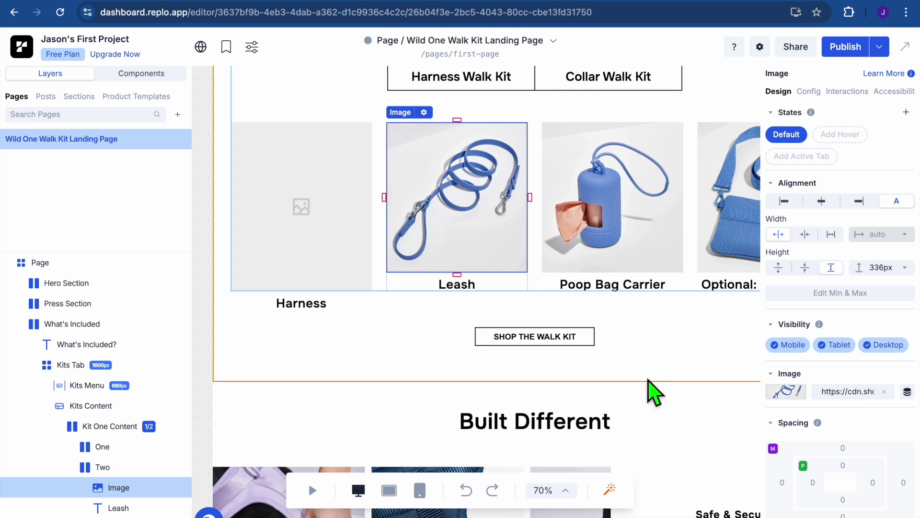
# - Select the SHOP THE WALK KIT button text to review its Arial Bold 18px styling
pyautogui.click(541, 345)
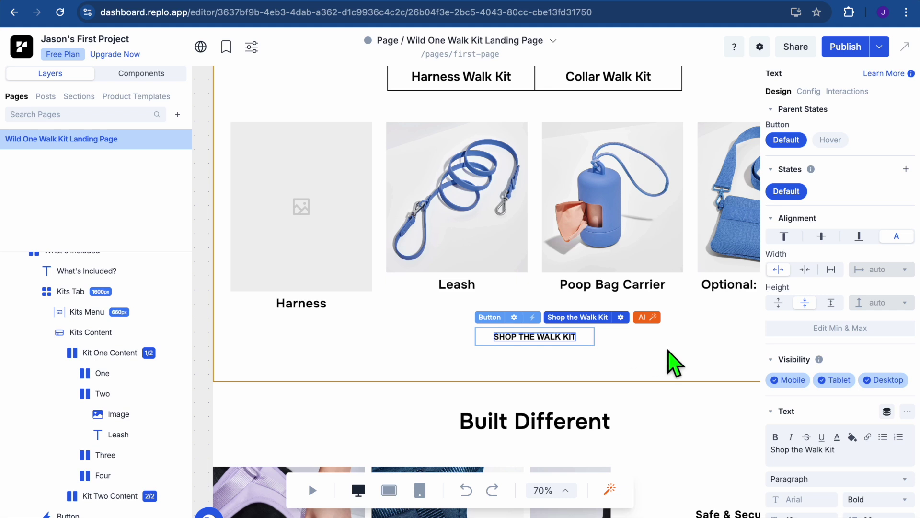
pyautogui.scroll(-2, 823, 442)
pyautogui.scroll(-2, 820, 434)
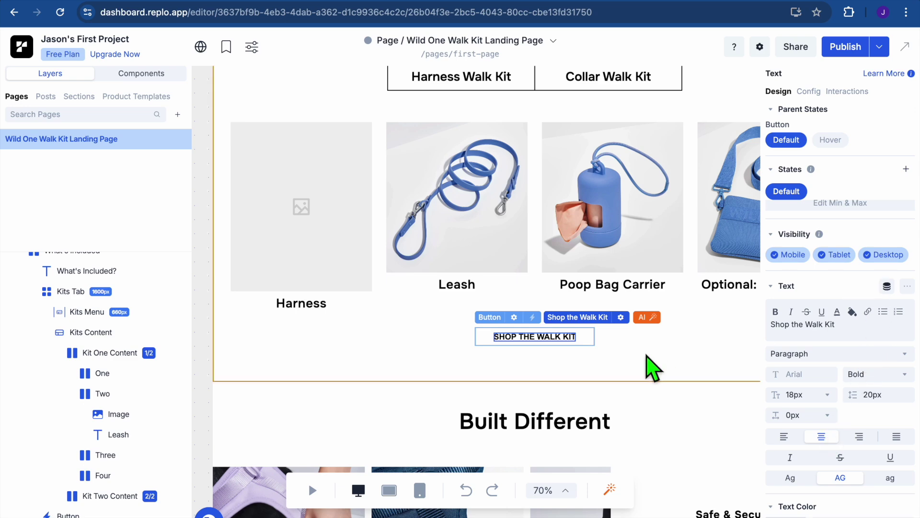
pyautogui.scroll(-10, 647, 356)
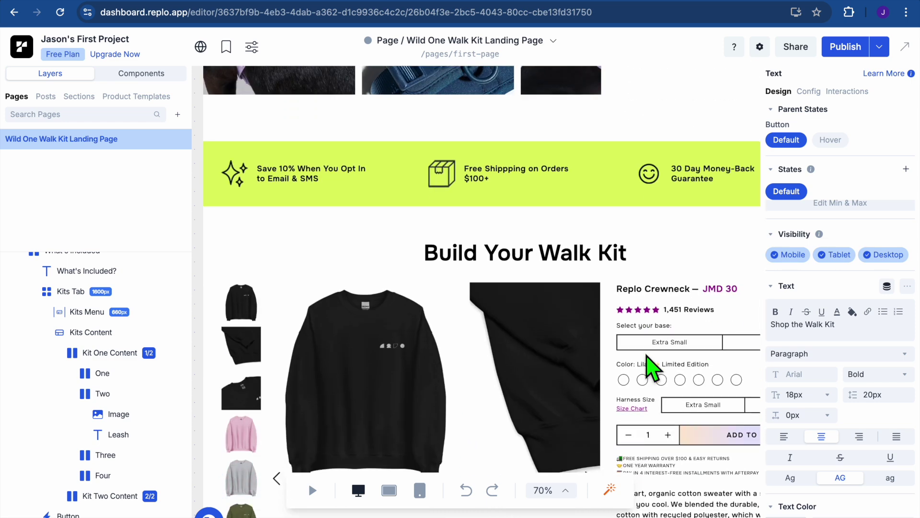
# - Scroll the canvas back to the top and open the Components sidebar with its Pages, Sections and Basic groups
pyautogui.scroll(-4, 652, 367)
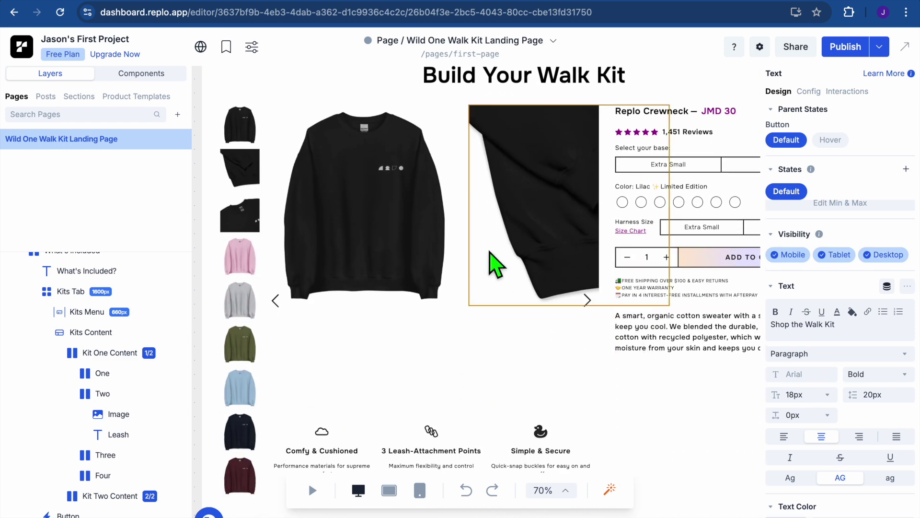
pyautogui.scroll(10, 496, 265)
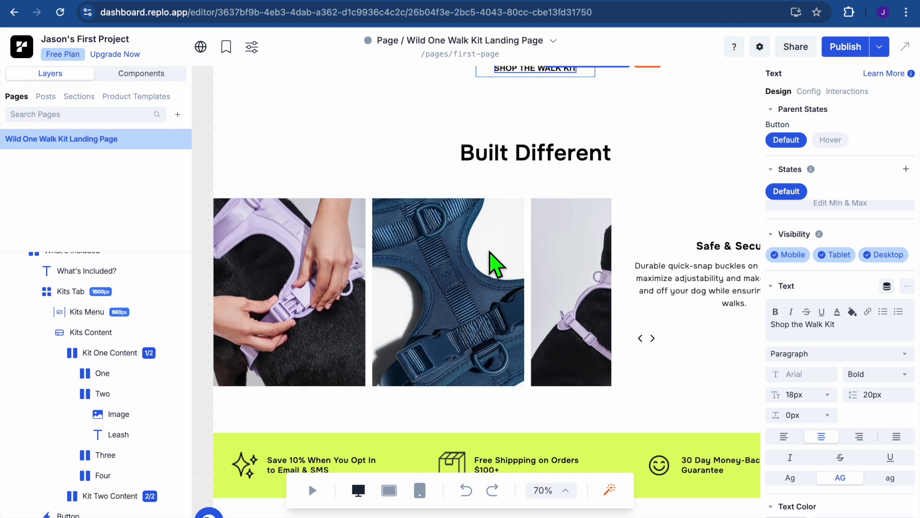
pyautogui.scroll(5, 496, 265)
pyautogui.scroll(8, 359, 204)
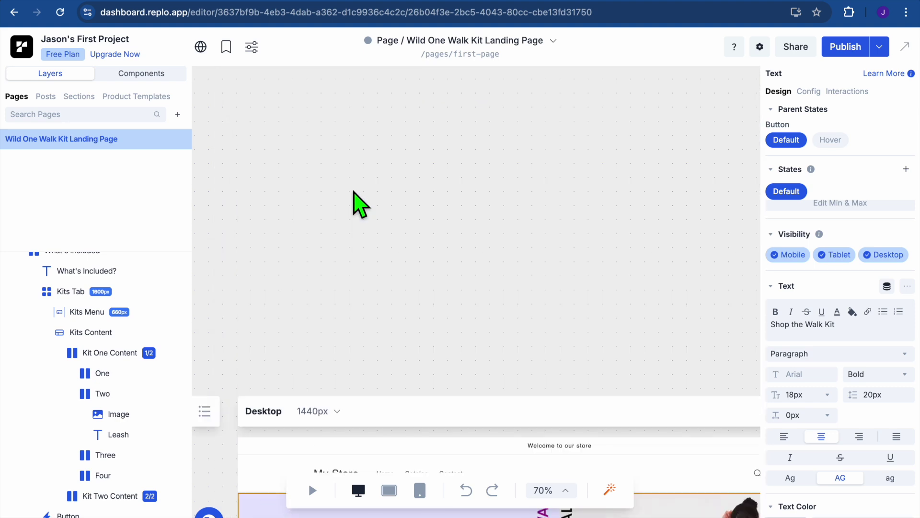
pyautogui.scroll(-5, 360, 204)
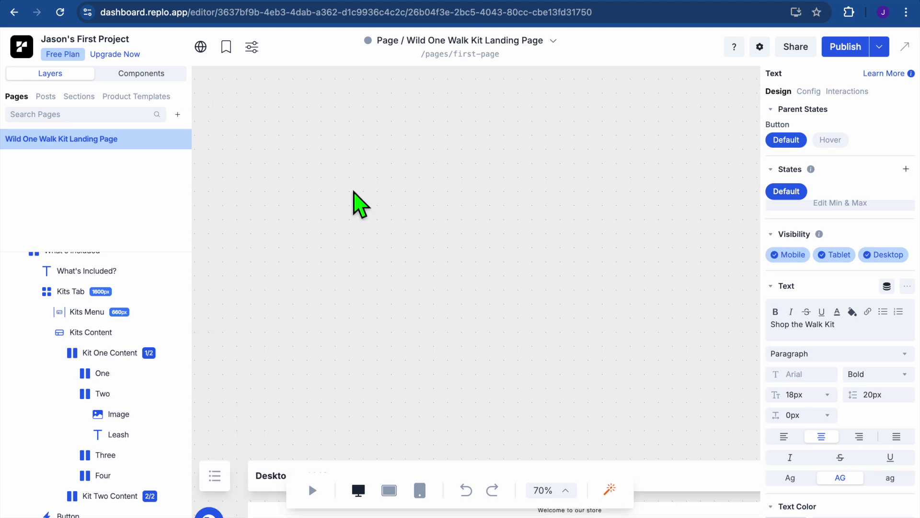
pyautogui.scroll(-5, 360, 203)
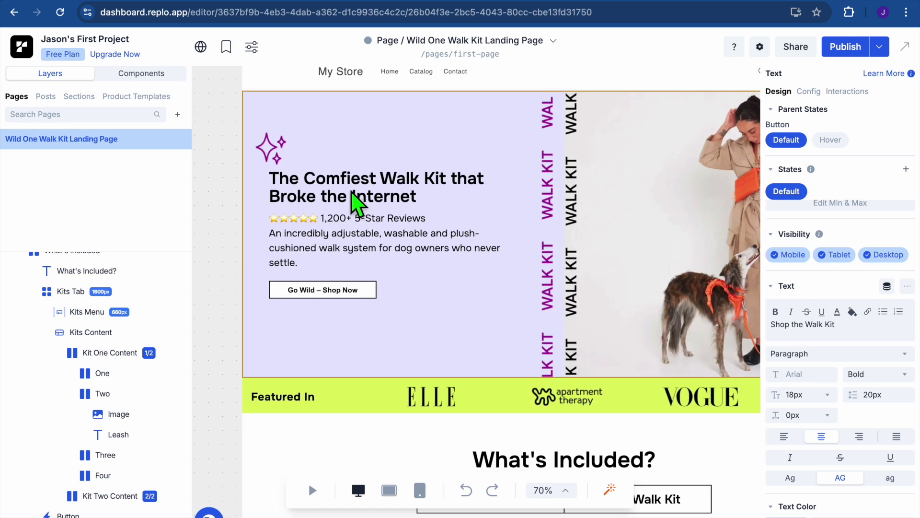
pyautogui.click(147, 76)
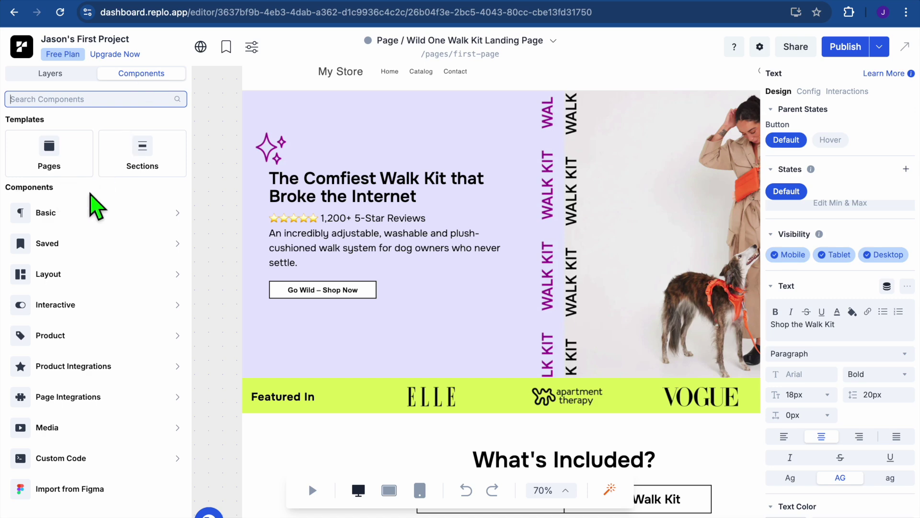
# - Browse the Pages and Sections template marketplaces, then show the Basic group's Text, Heading, Image and Button elements
pyautogui.click(58, 164)
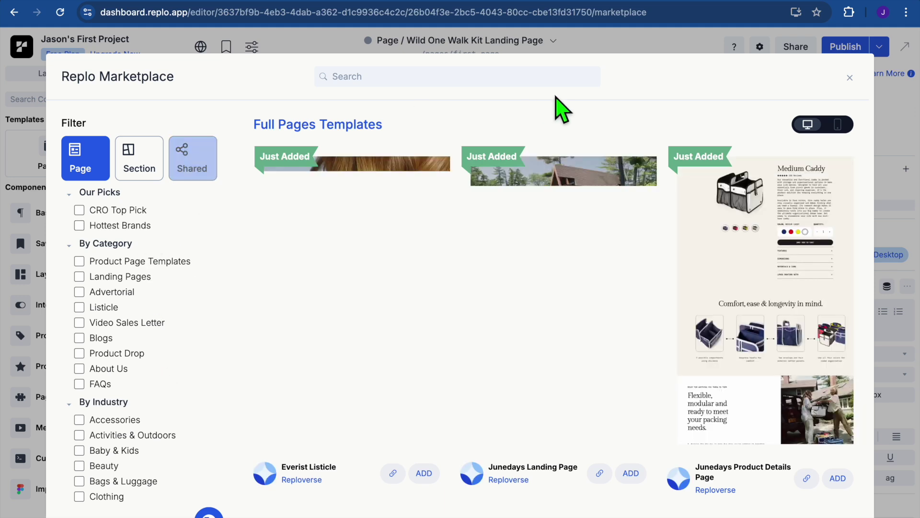
pyautogui.click(849, 78)
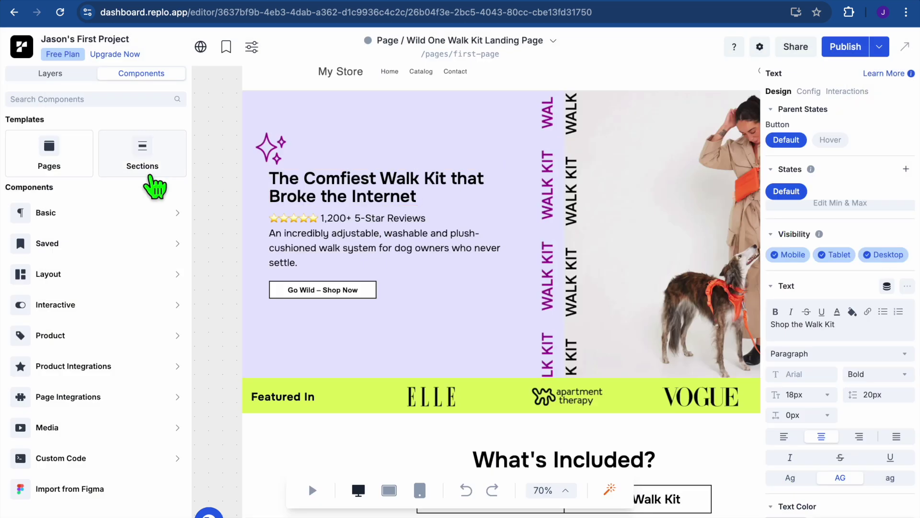
pyautogui.click(142, 161)
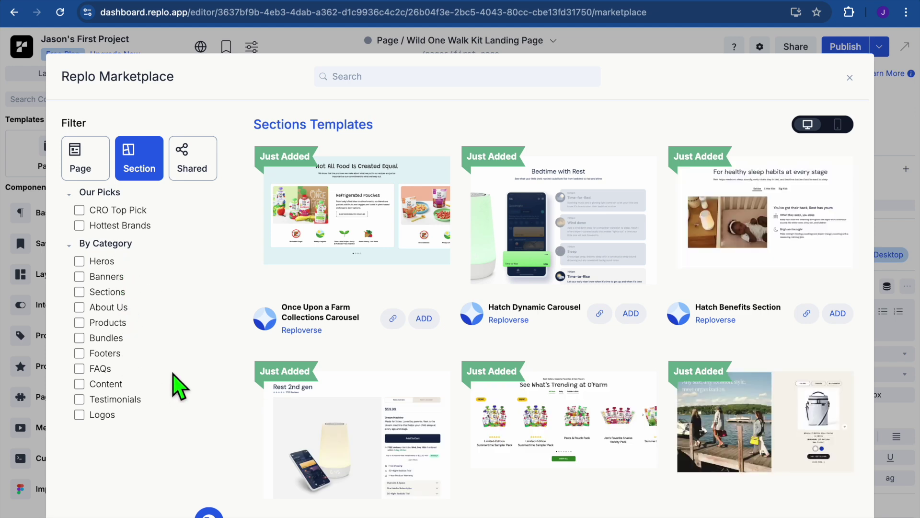
pyautogui.scroll(-6, 420, 303)
pyautogui.scroll(-5, 417, 298)
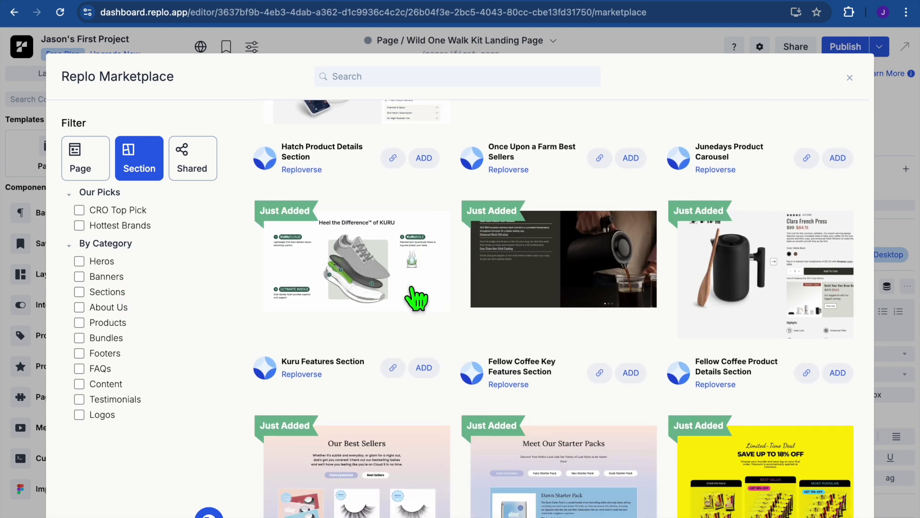
pyautogui.click(849, 77)
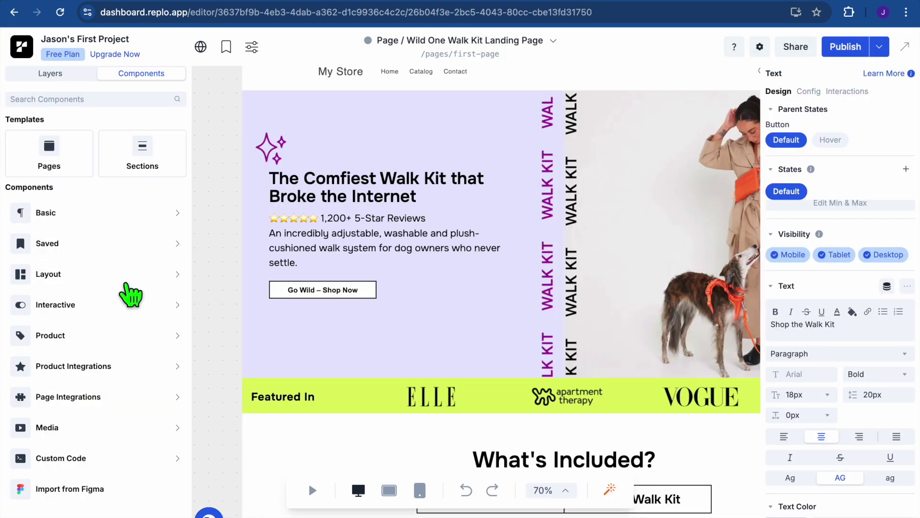
pyautogui.moveTo(72, 213)
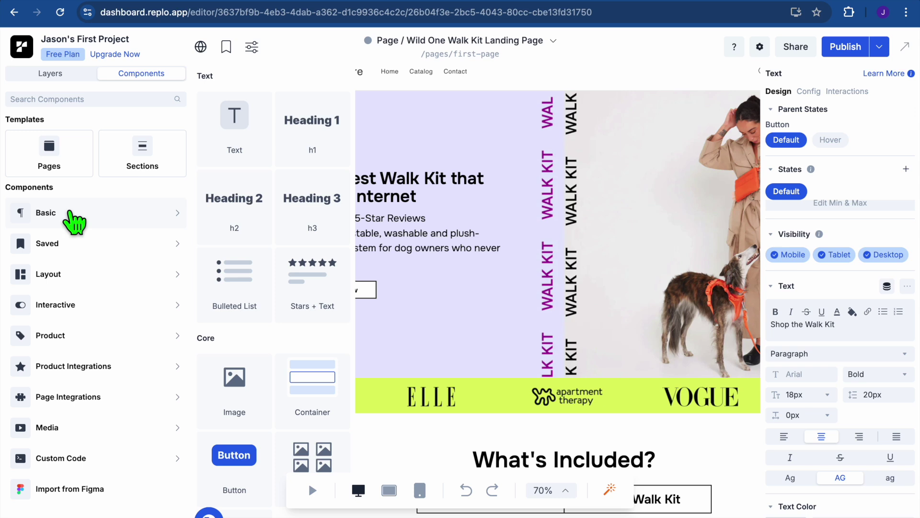
pyautogui.click(87, 278)
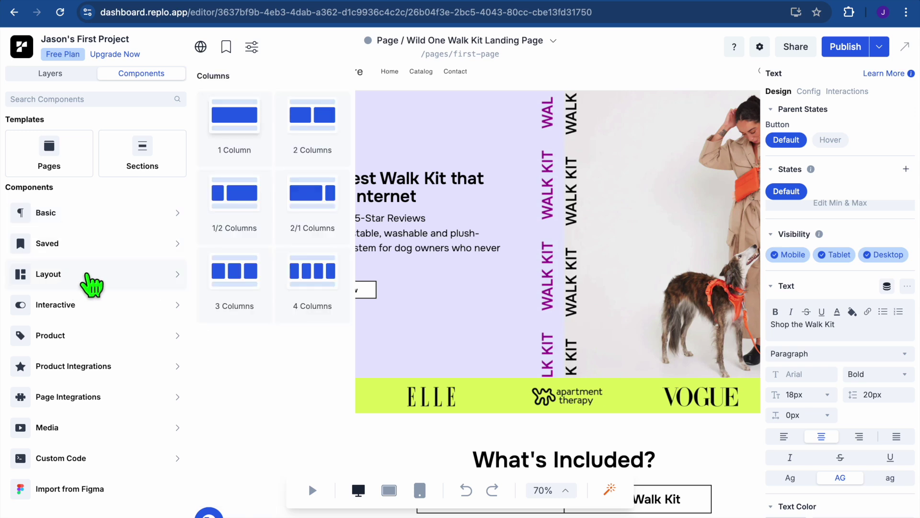
pyautogui.click(94, 389)
pyautogui.click(74, 338)
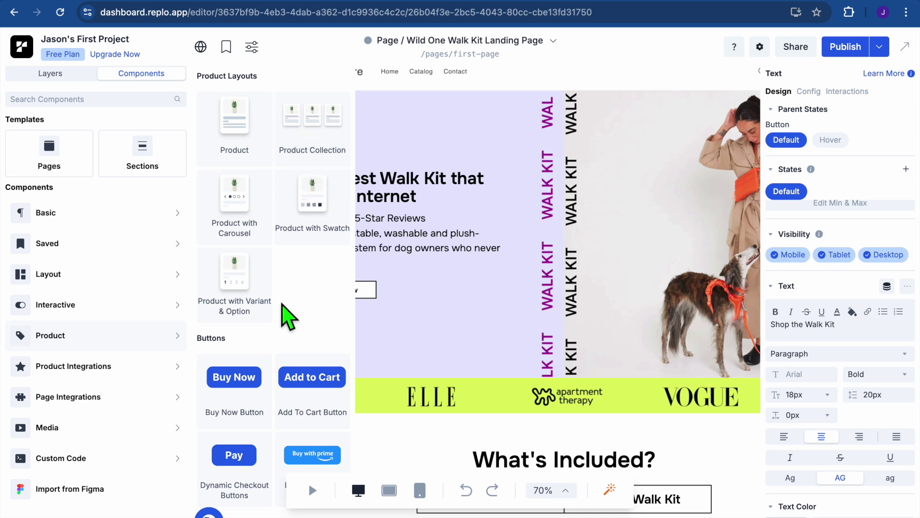
pyautogui.scroll(-3, 287, 310)
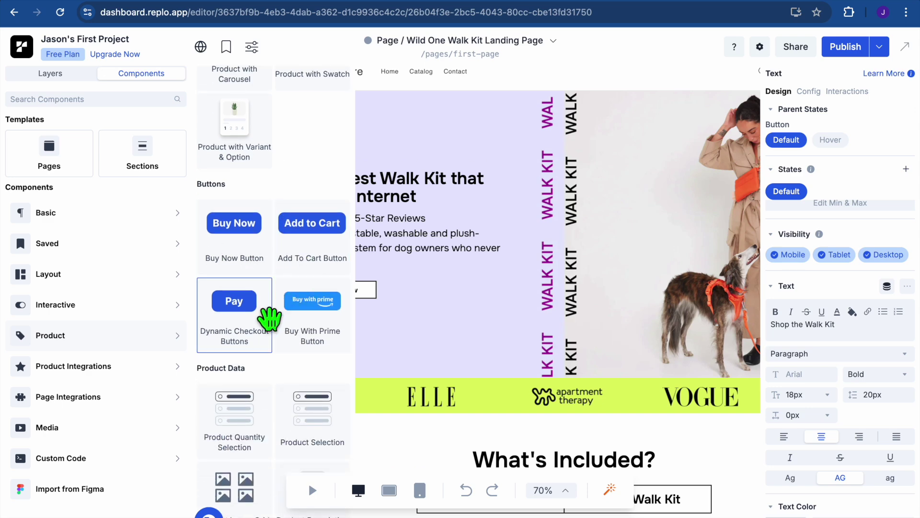
pyautogui.scroll(-10, 285, 385)
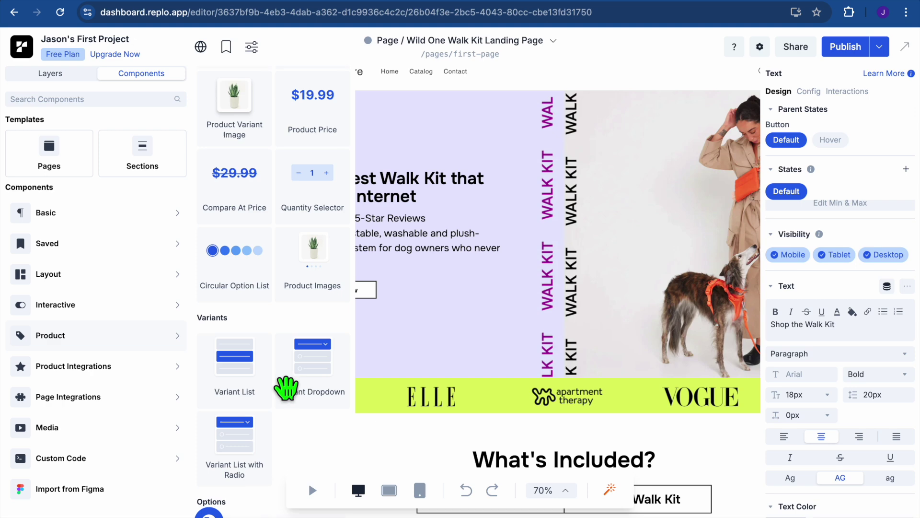
pyautogui.scroll(5, 287, 386)
pyautogui.click(142, 373)
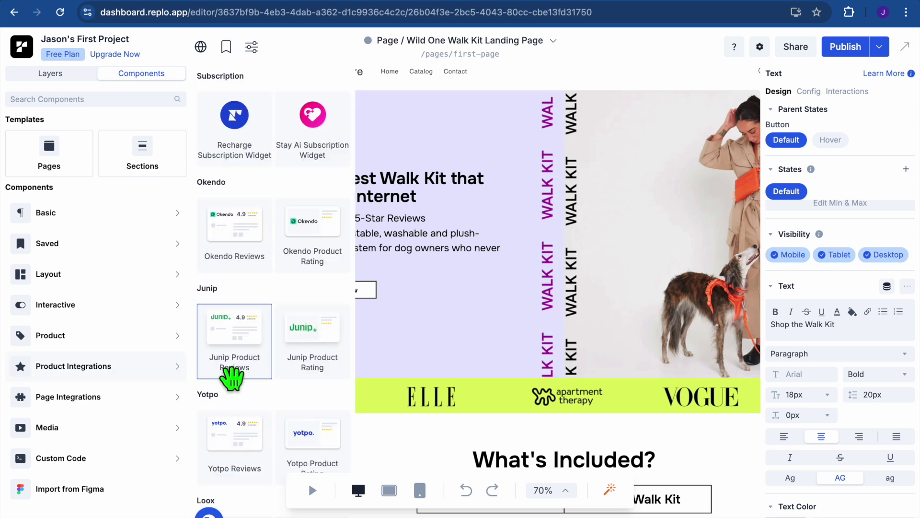
pyautogui.scroll(-3, 232, 378)
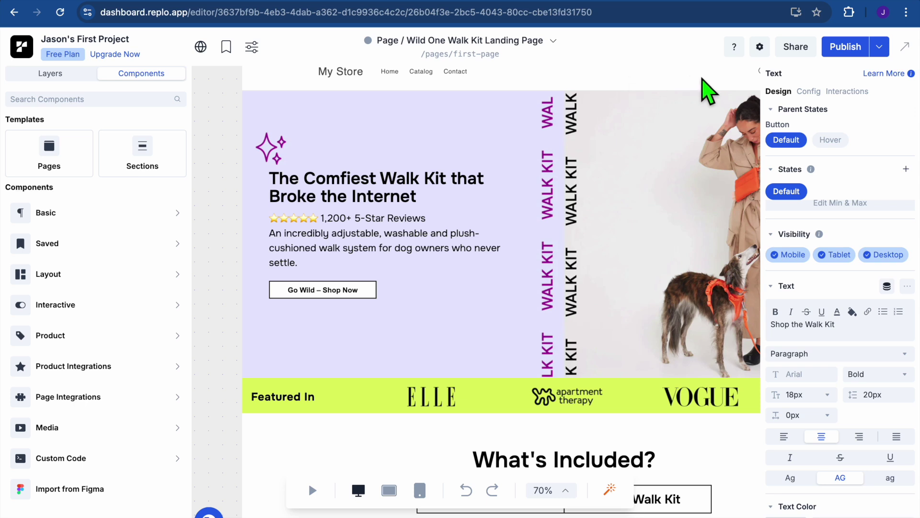
pyautogui.click(852, 50)
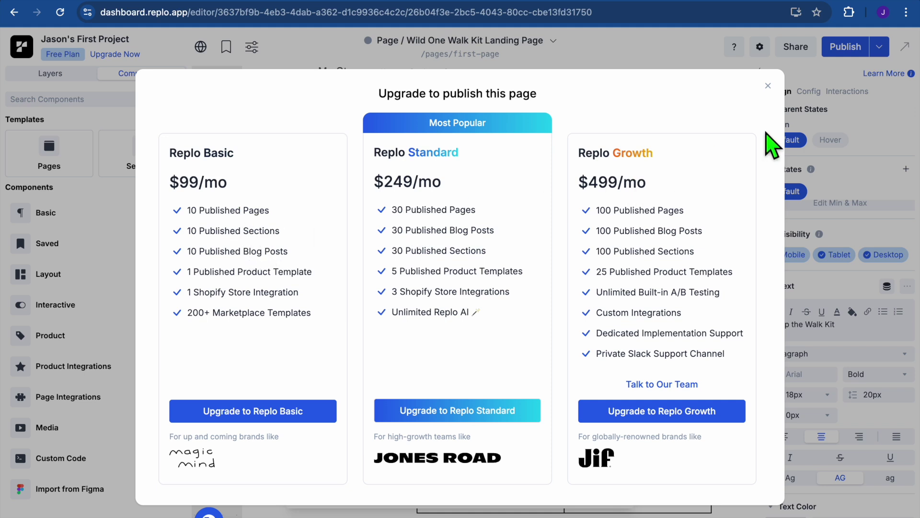
pyautogui.click(768, 87)
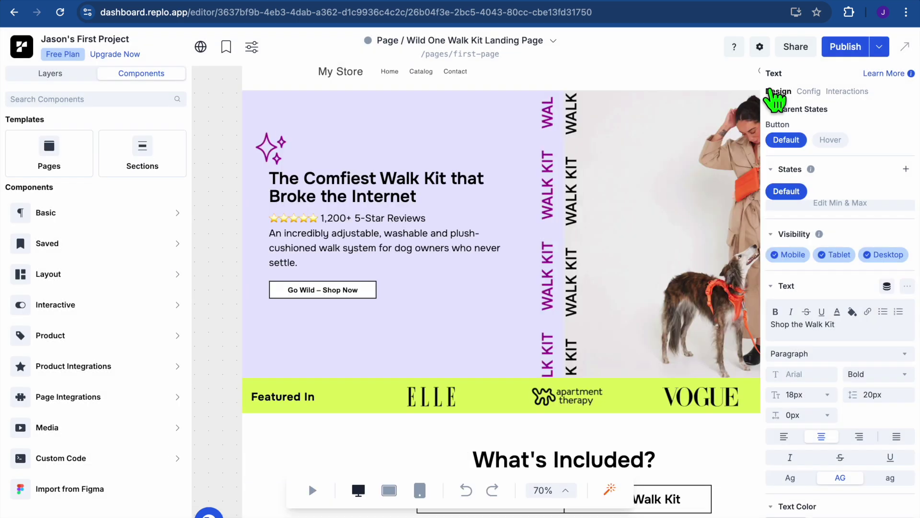